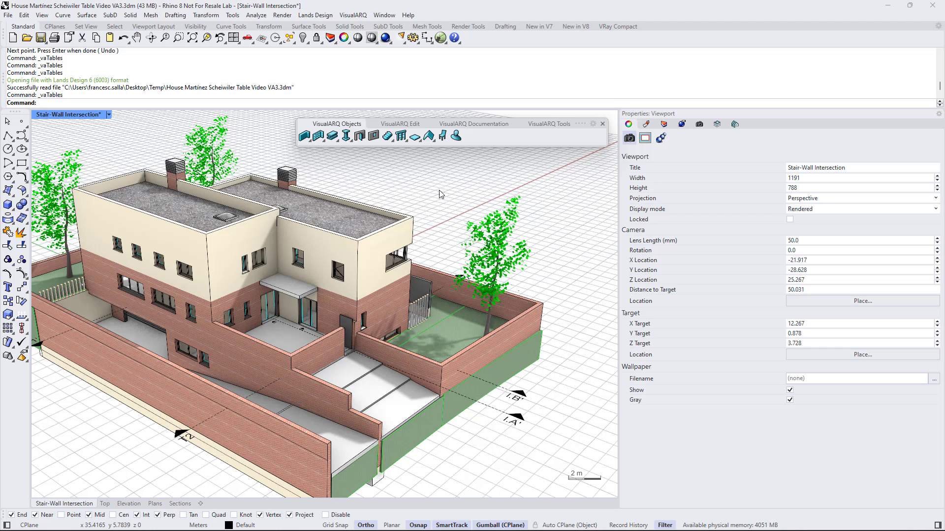
# Open the empty VisualARQ Tables panel from the Documentation toolbar tab.
pyautogui.click(476, 124)
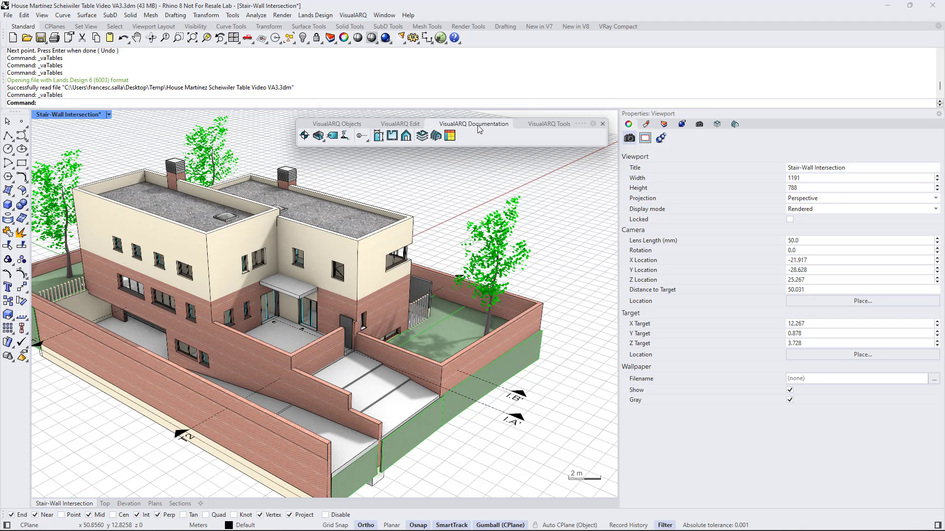
pyautogui.click(450, 137)
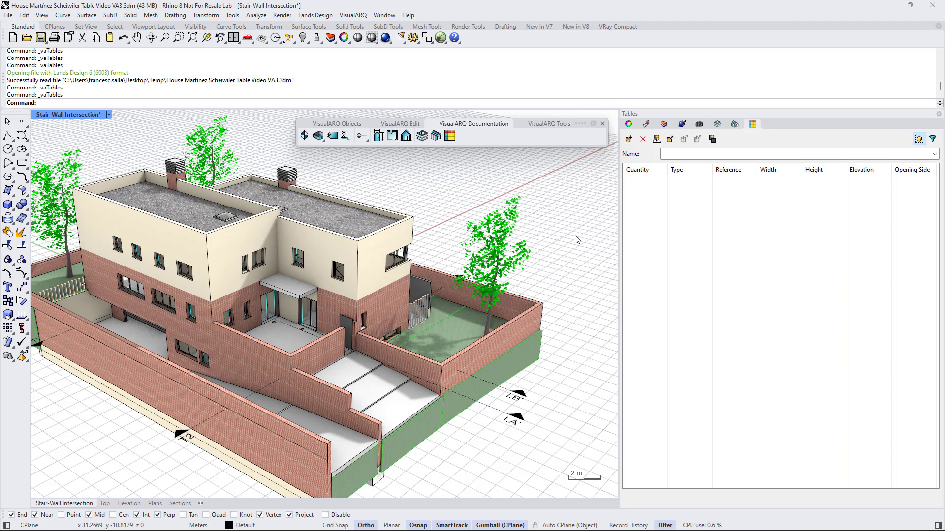
# Start a new table using the Openings table style.
pyautogui.click(629, 141)
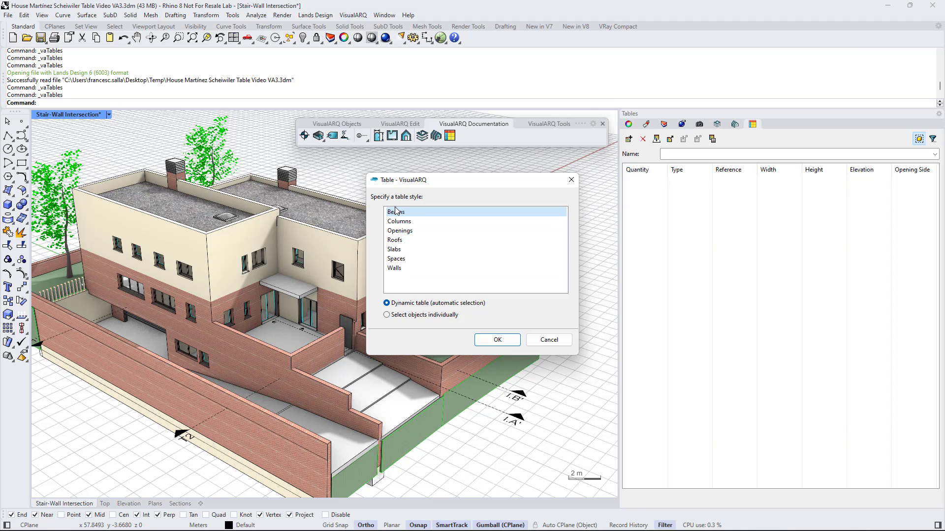
pyautogui.click(400, 232)
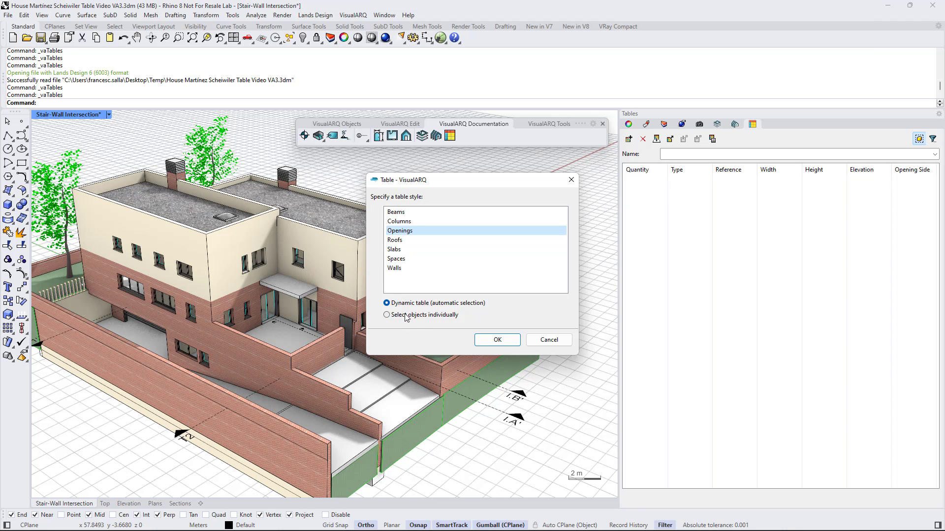
# Create the Openings table, check rows W33, W27 and W17 in the model, and zoom to W13.
pyautogui.click(488, 340)
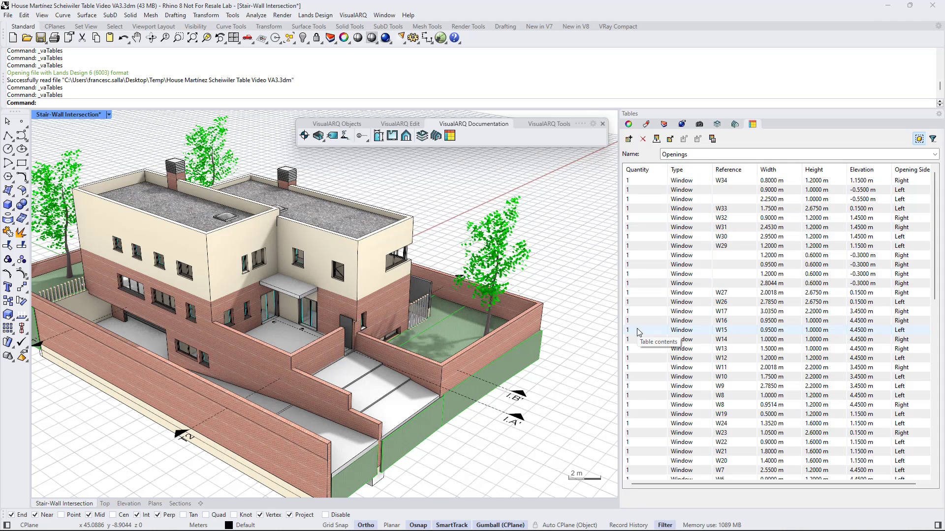
pyautogui.click(644, 191)
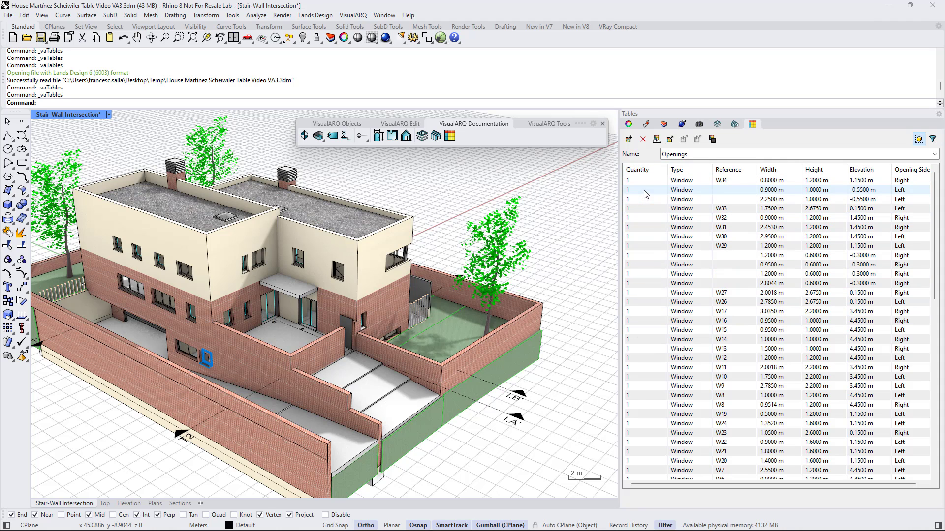
pyautogui.click(643, 208)
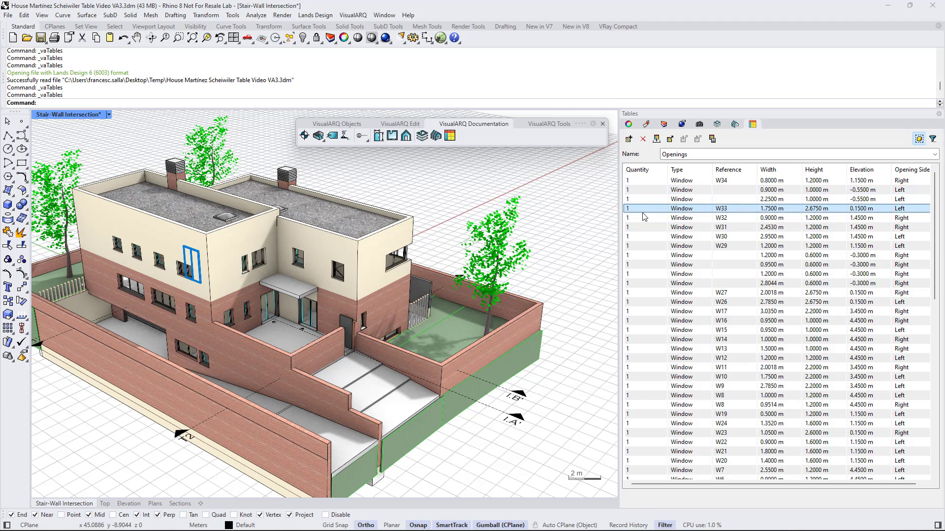
pyautogui.click(639, 274)
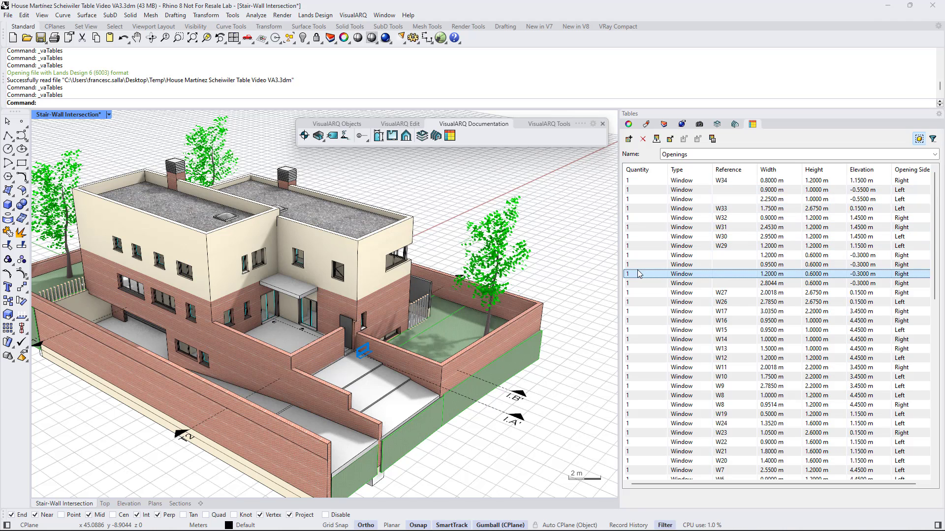
pyautogui.click(640, 292)
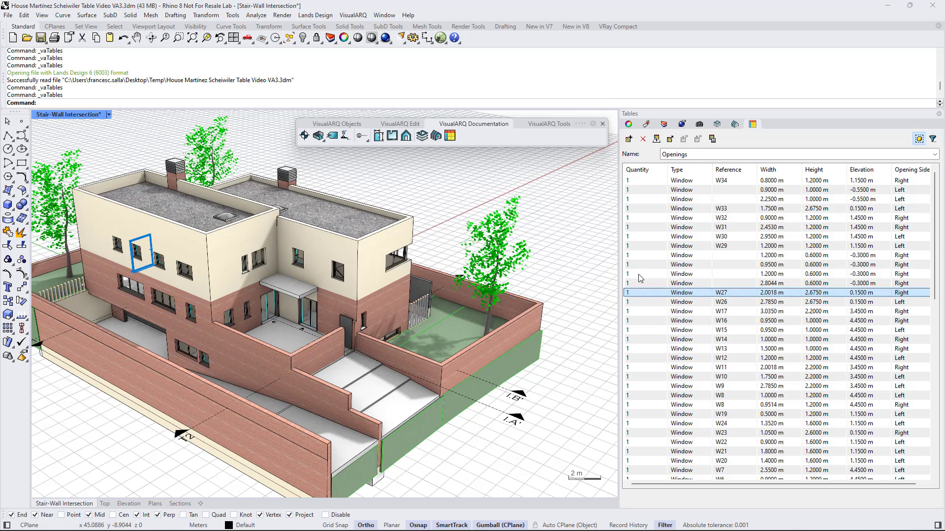
pyautogui.click(641, 311)
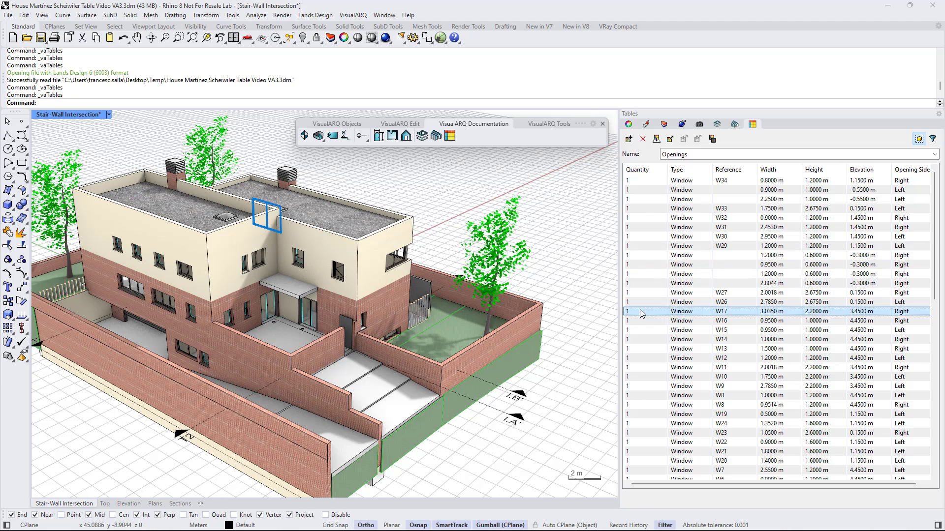
pyautogui.click(638, 349)
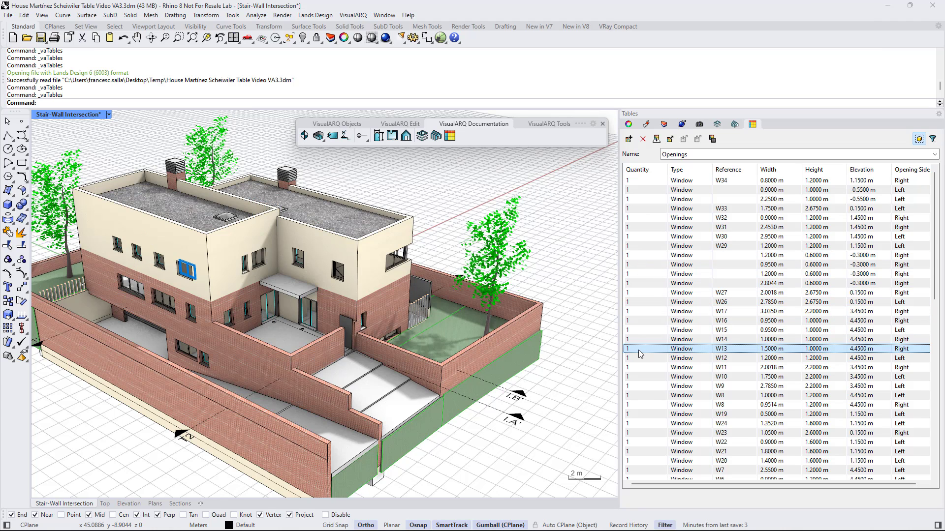
pyautogui.doubleClick(639, 349)
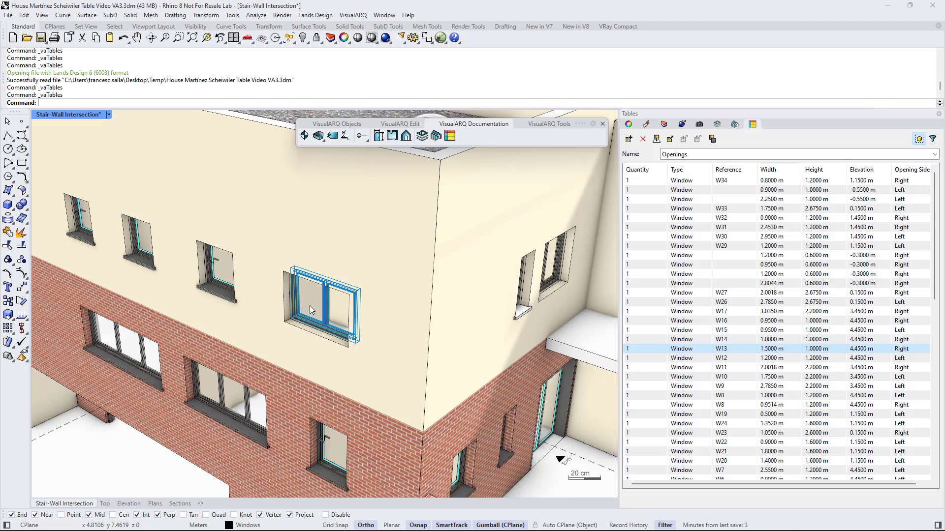
# Select window W13 from its table row and change its style from Casement - Double to Casement.
pyautogui.rightClick(639, 347)
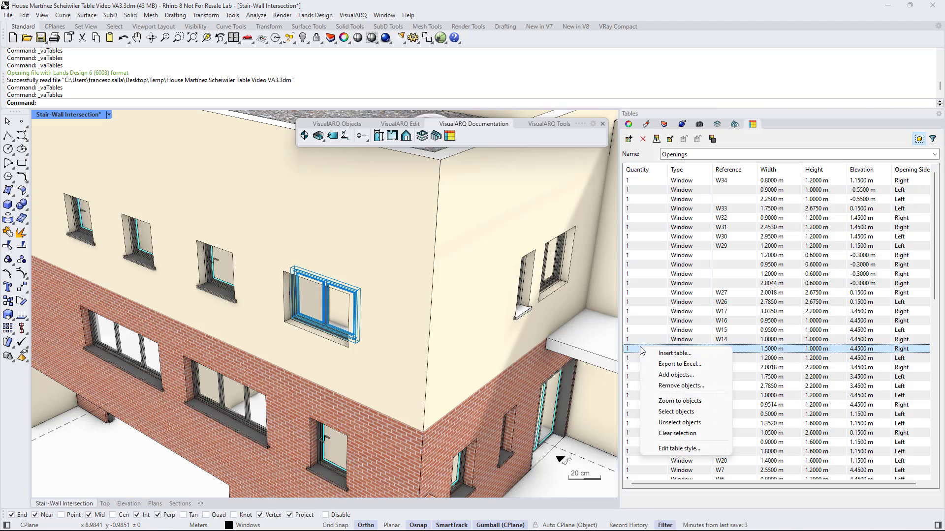
pyautogui.click(664, 412)
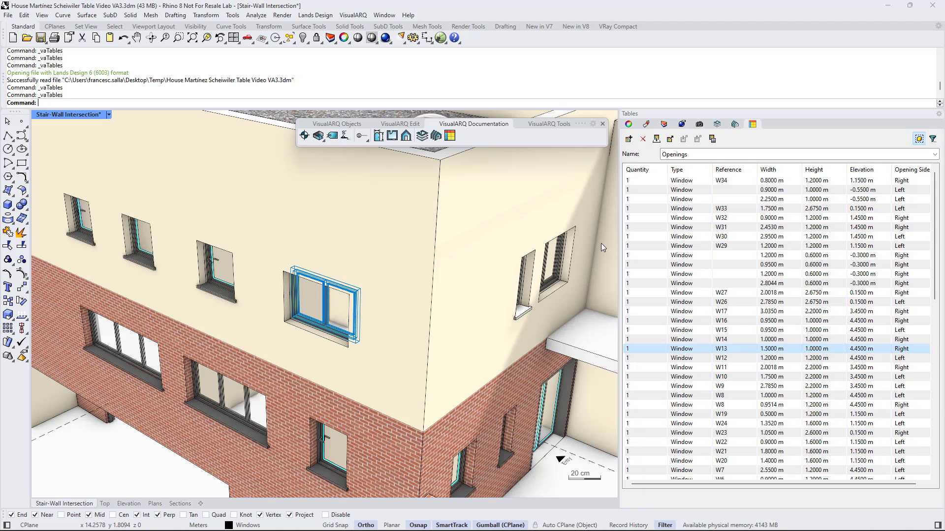
pyautogui.click(629, 125)
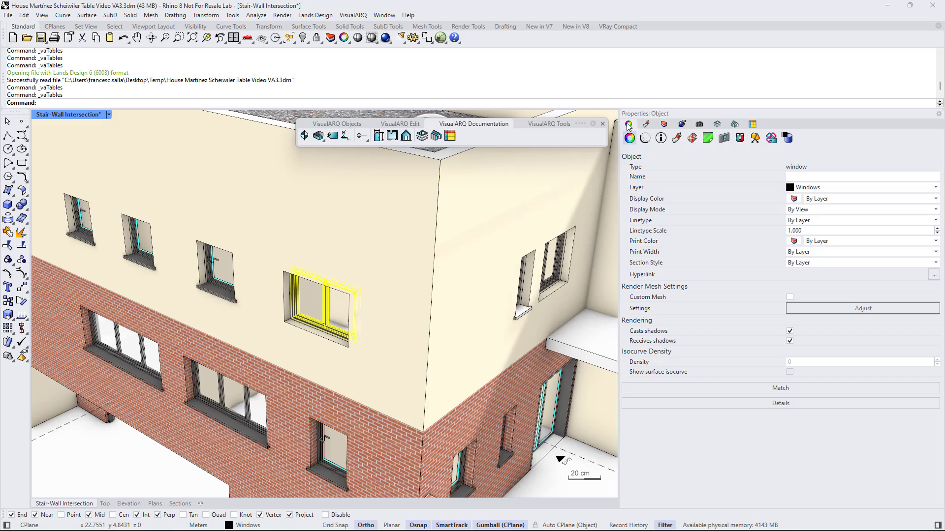
pyautogui.click(725, 140)
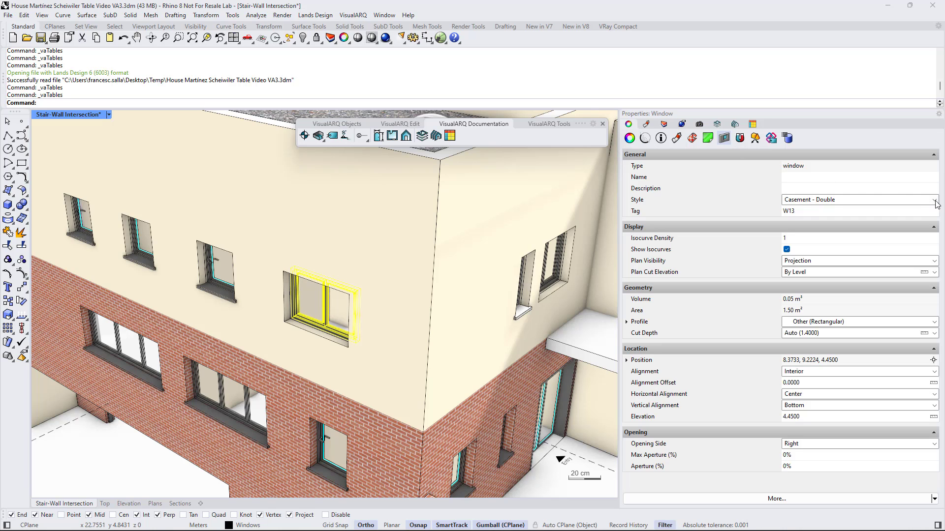
pyautogui.click(934, 200)
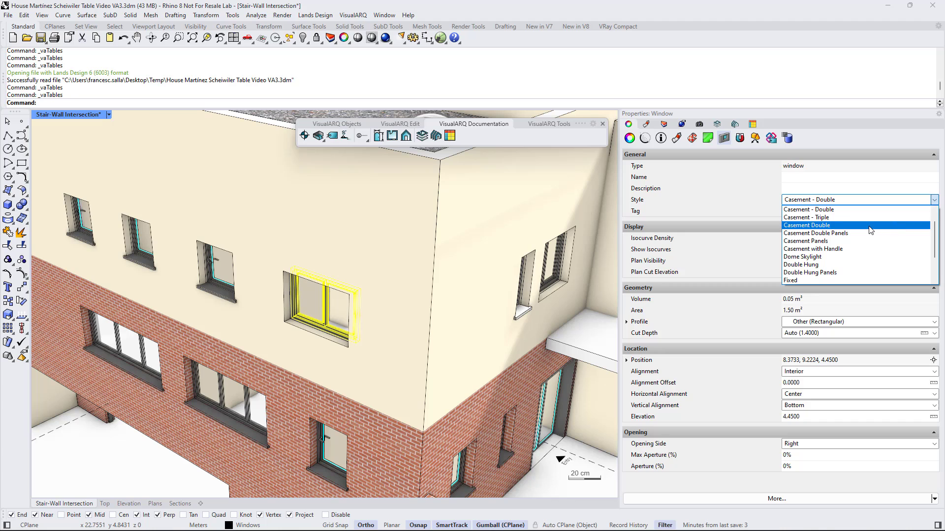
pyautogui.scroll(2, 861, 224)
pyautogui.click(847, 216)
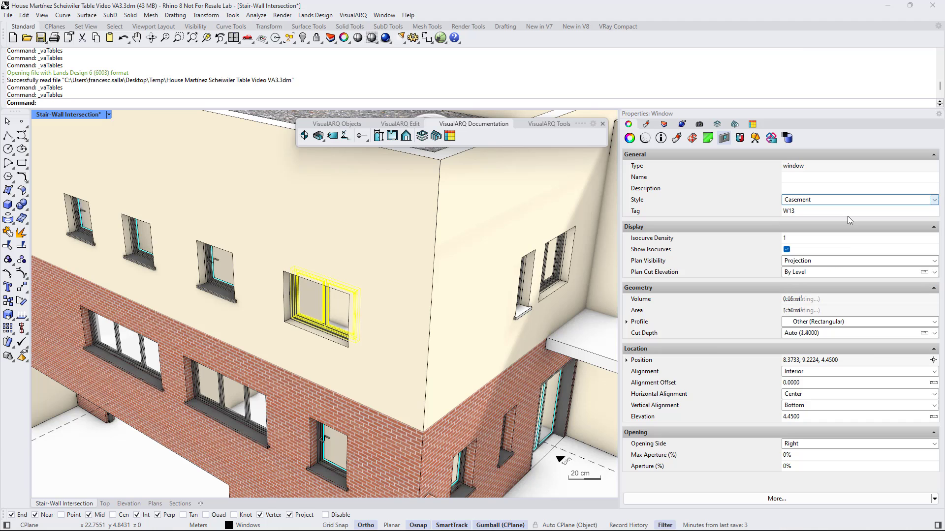
pyautogui.scroll(-5, 186, 317)
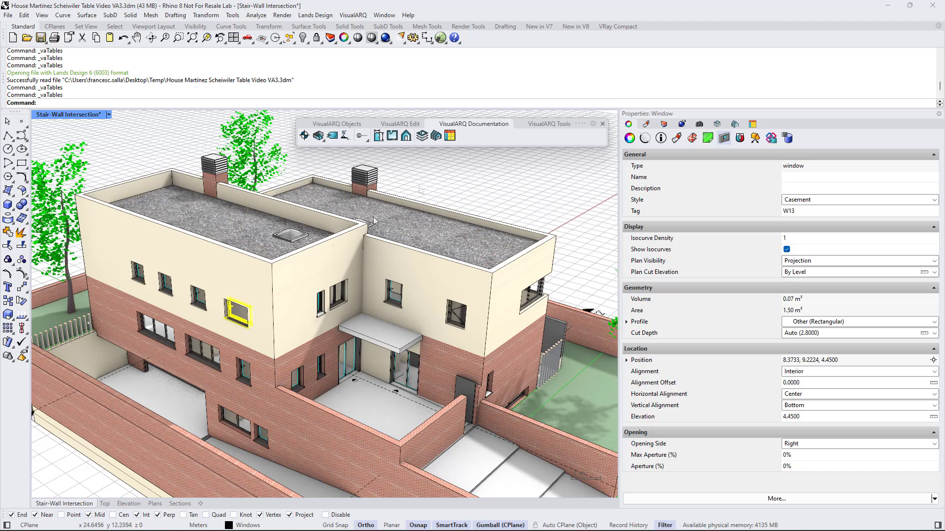
pyautogui.press('Escape')
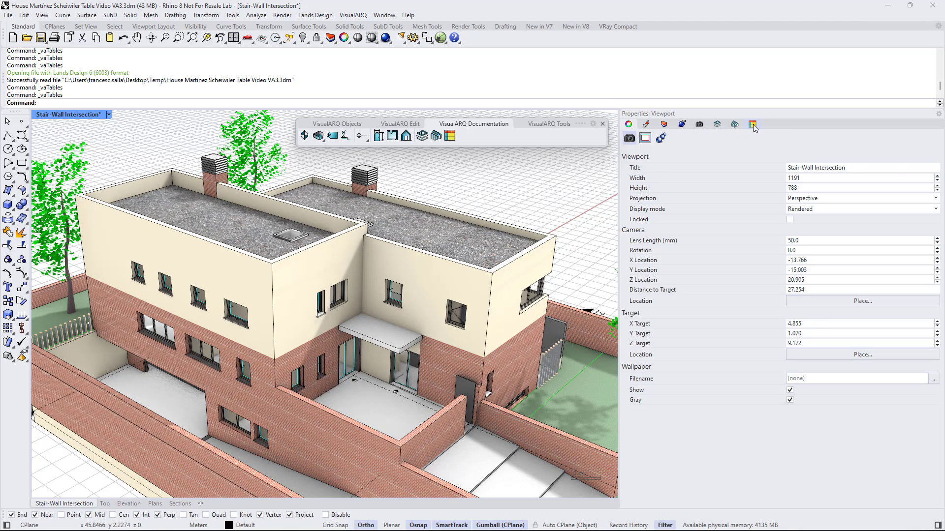
# Give the unlabelled 1.2 × 0.6 m window reference W40 and sort the table by Reference descending.
pyautogui.click(753, 125)
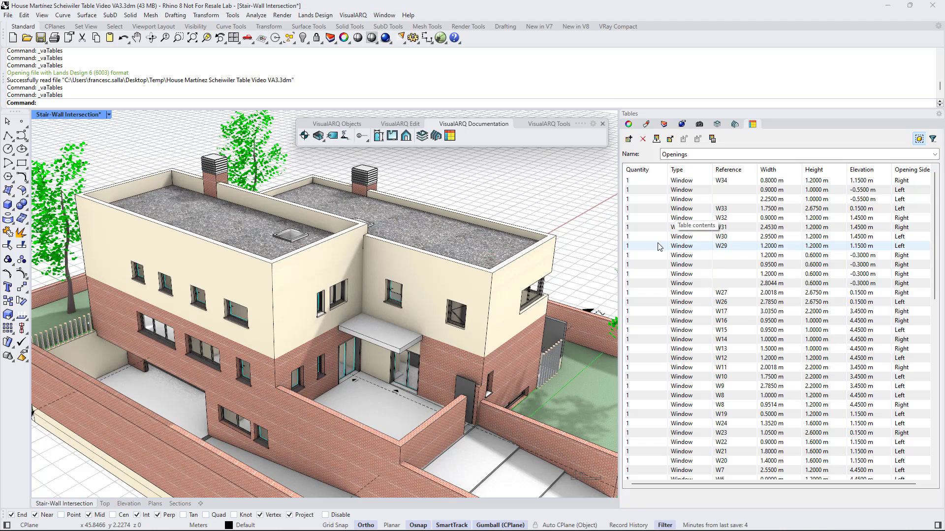
pyautogui.click(651, 254)
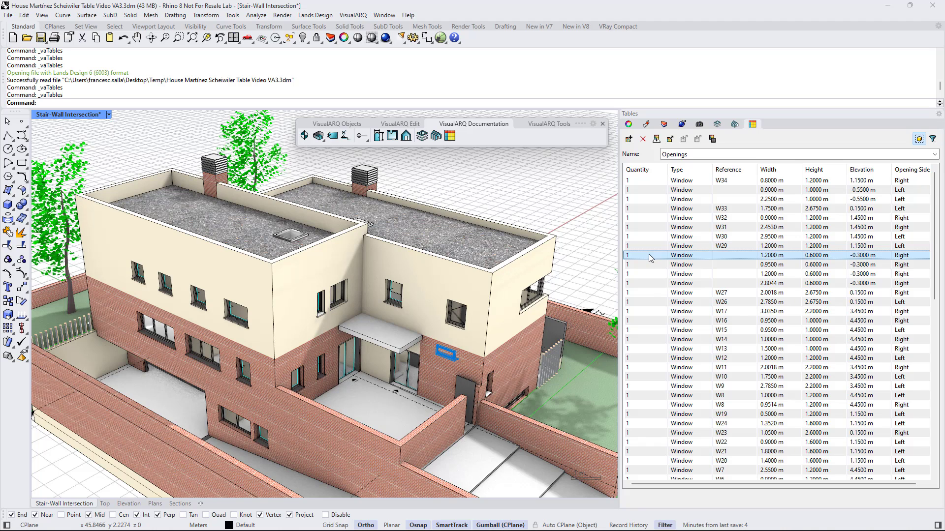
pyautogui.click(720, 255)
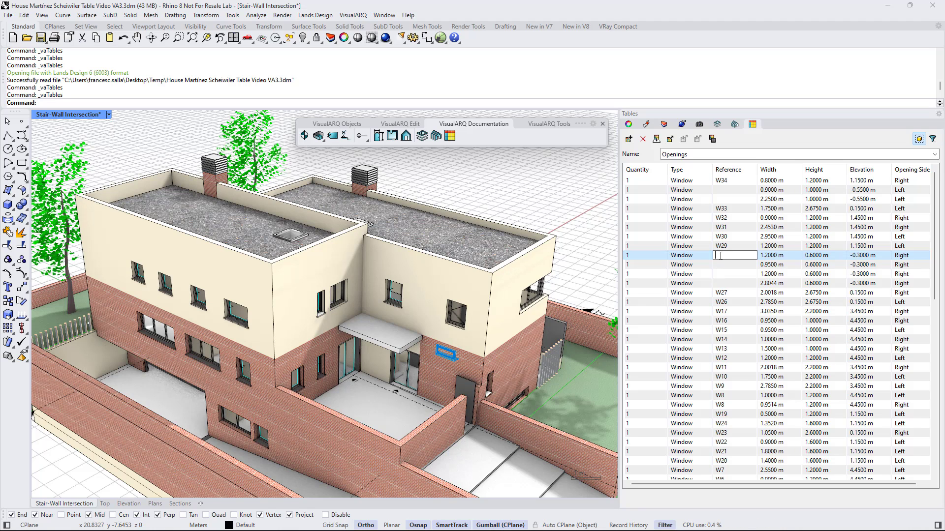
pyautogui.write('W40')
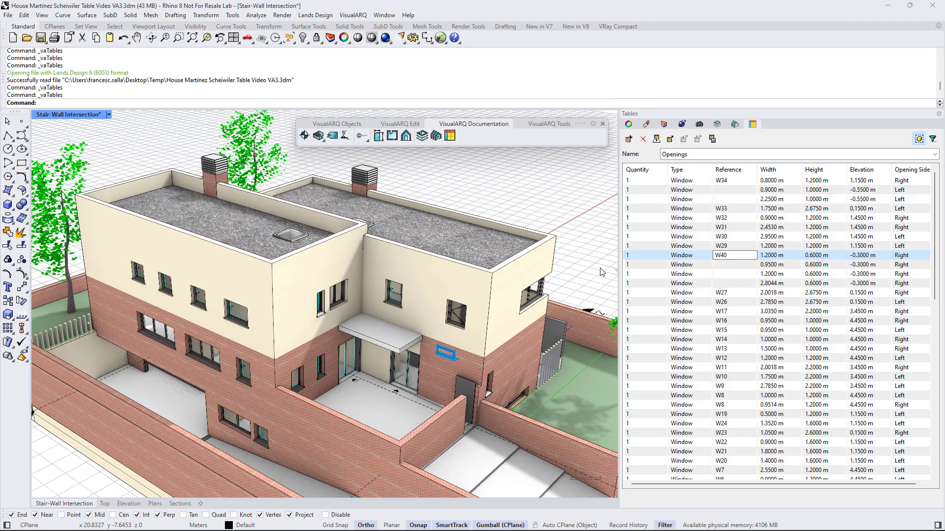
pyautogui.press('Return')
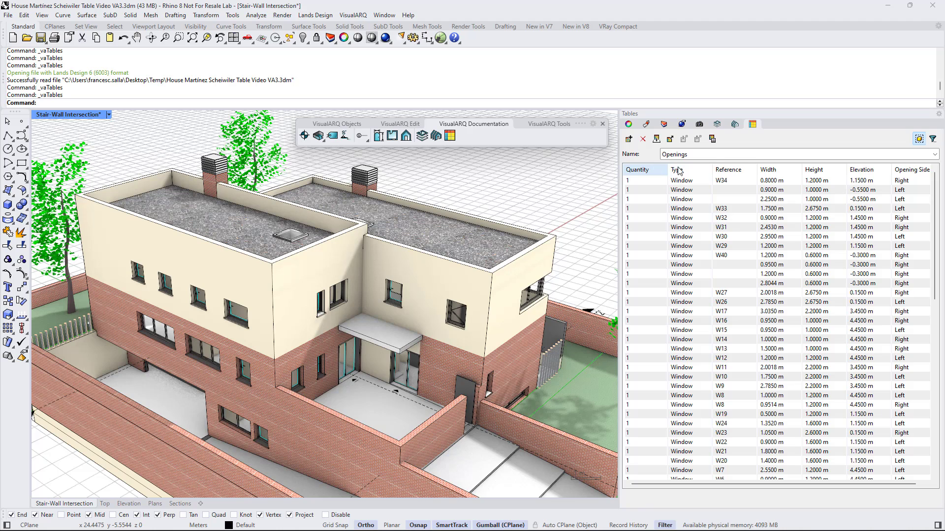
pyautogui.click(726, 171)
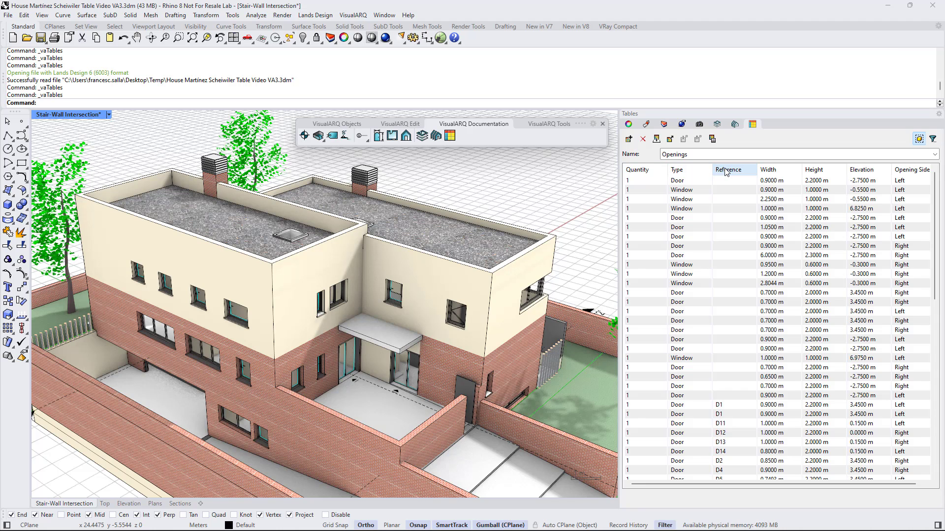
pyautogui.click(726, 171)
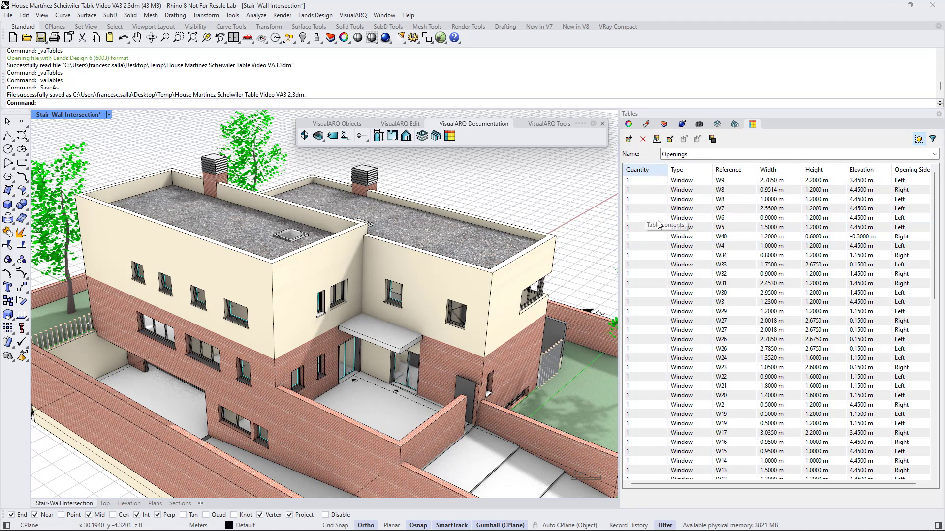
# Filter the Openings table to exclude Building A's Footing, Floor -1 and Roof levels.
pyautogui.click(933, 140)
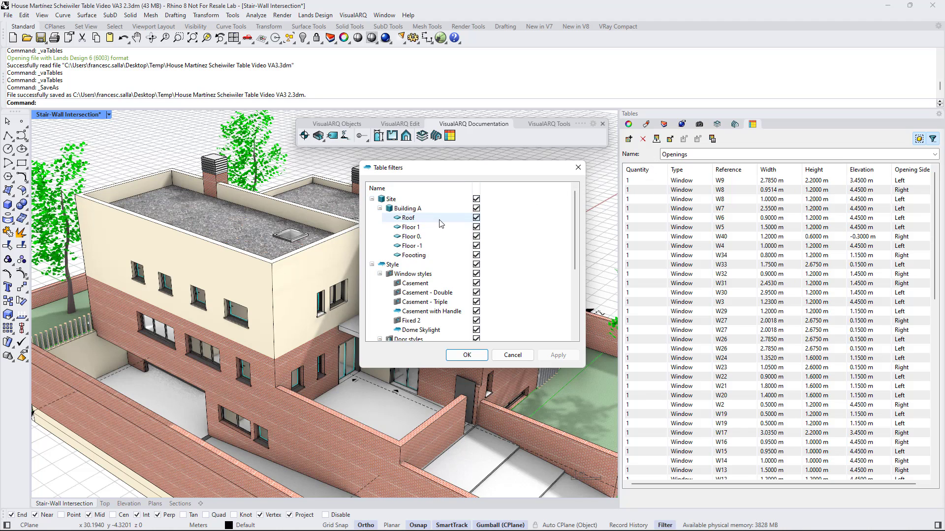
pyautogui.scroll(-1, 421, 241)
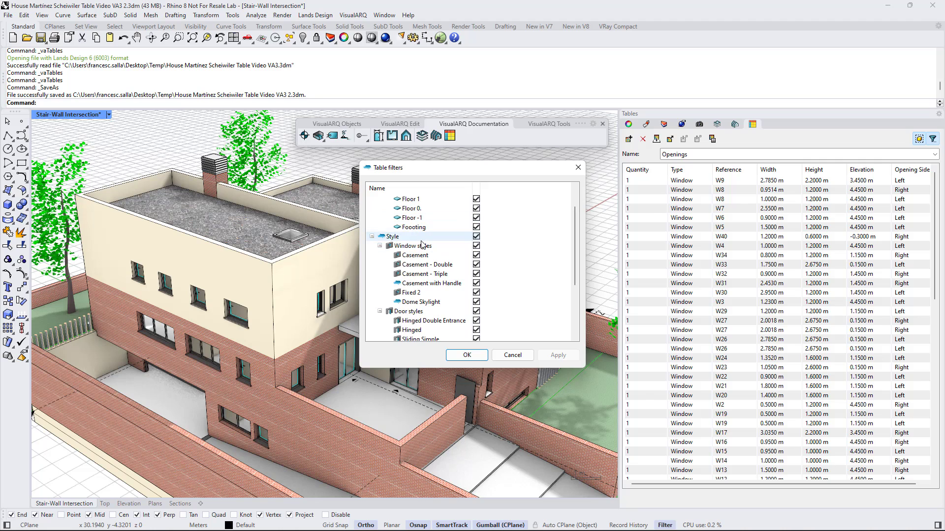
pyautogui.scroll(-3, 422, 254)
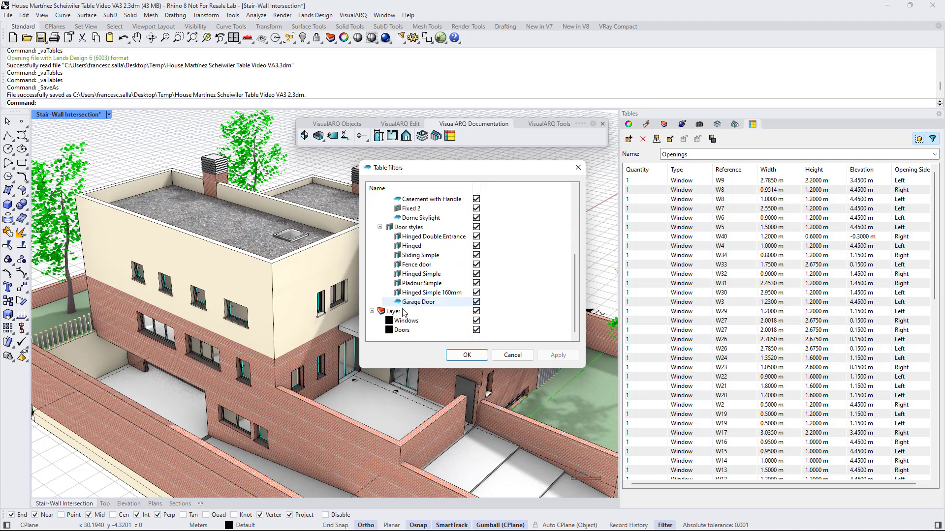
pyautogui.scroll(3, 426, 290)
pyautogui.scroll(1, 426, 293)
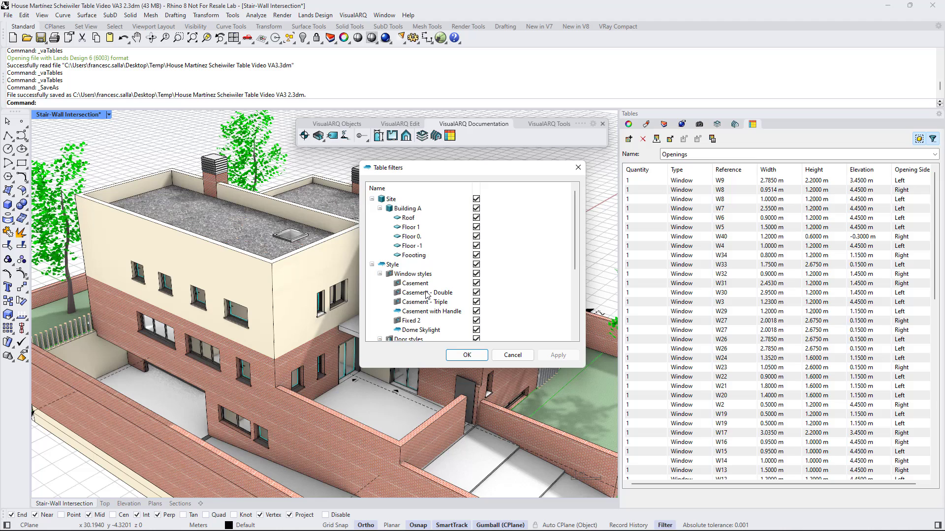
pyautogui.click(476, 254)
pyautogui.click(476, 245)
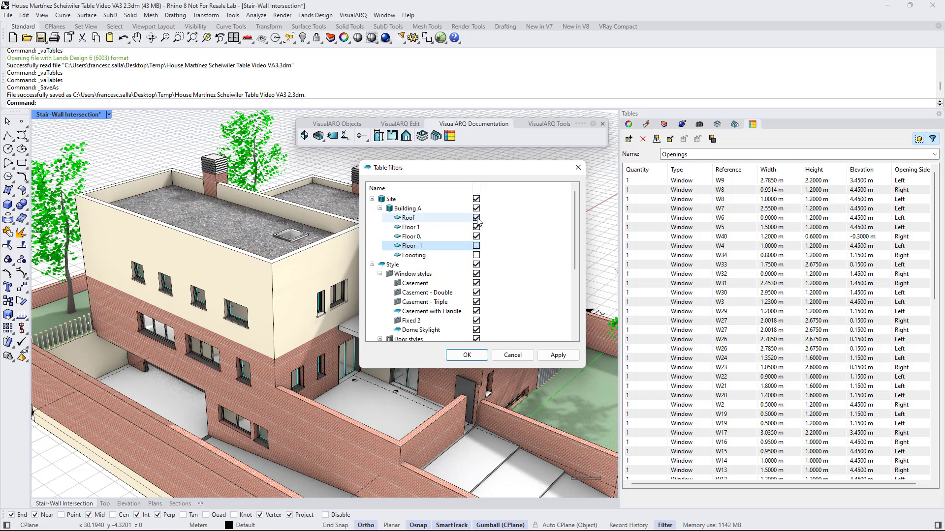
pyautogui.click(477, 218)
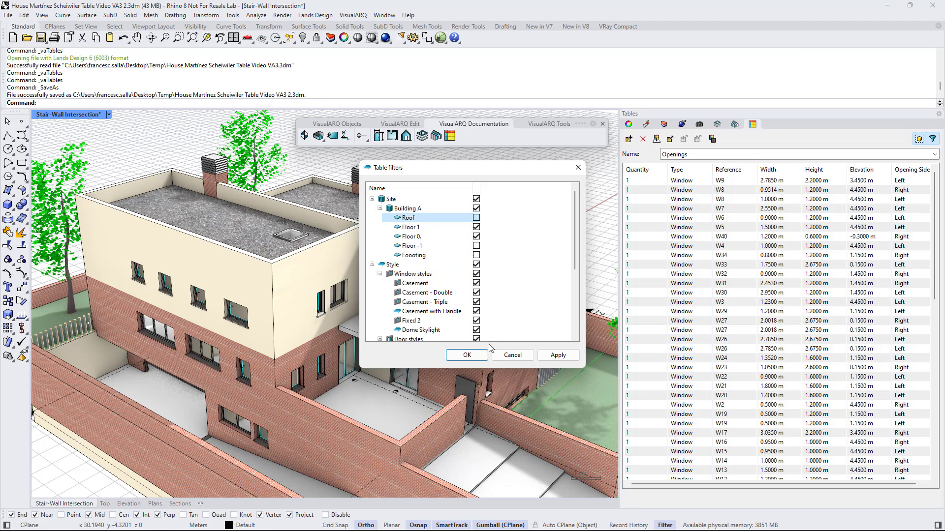
pyautogui.click(467, 355)
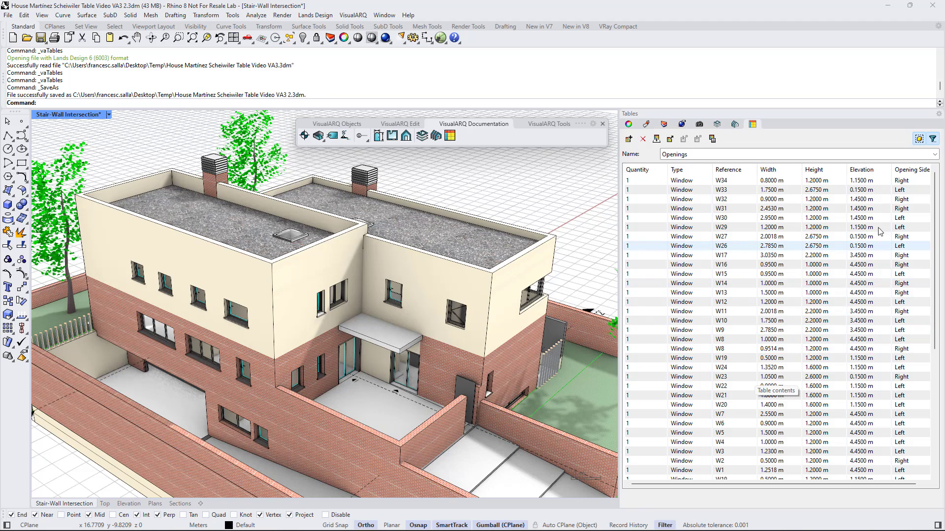
# Turn off dynamic updating and exclude window W13 from the Openings table.
pyautogui.click(933, 140)
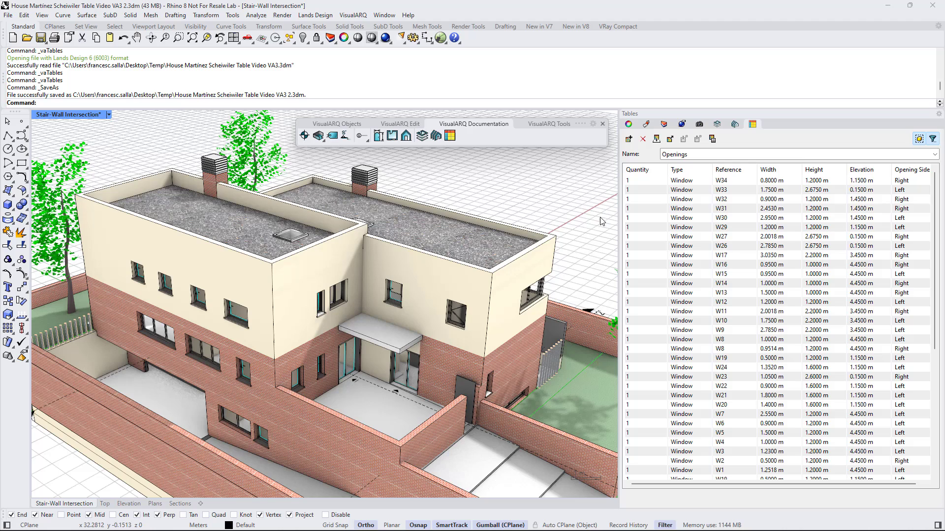
pyautogui.click(918, 140)
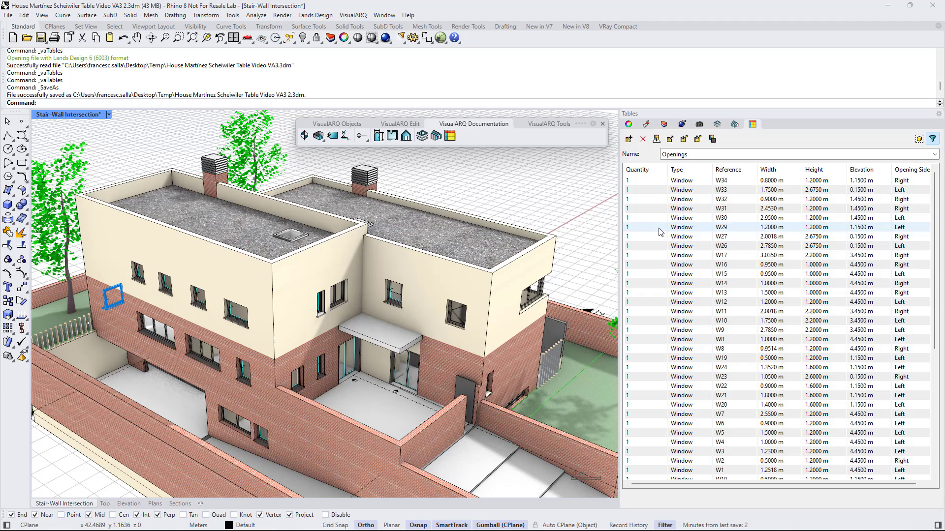
pyautogui.click(662, 293)
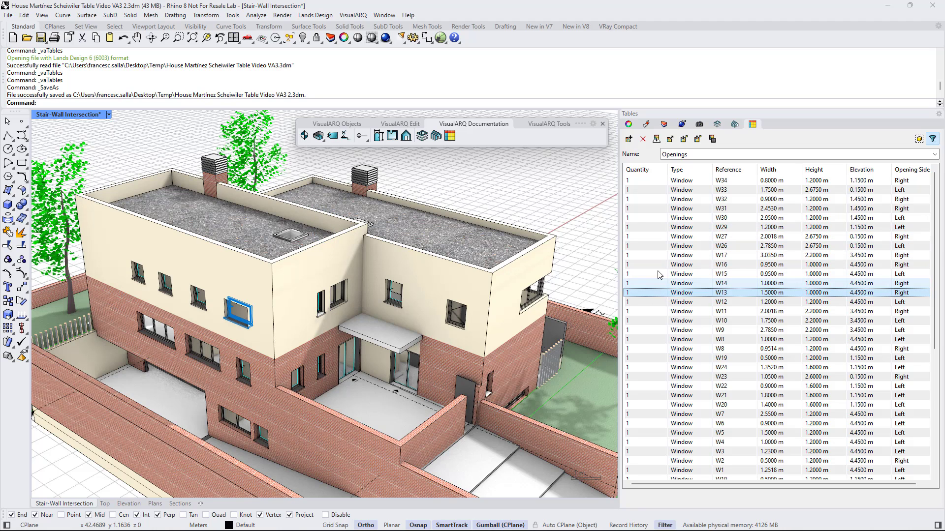
pyautogui.click(697, 140)
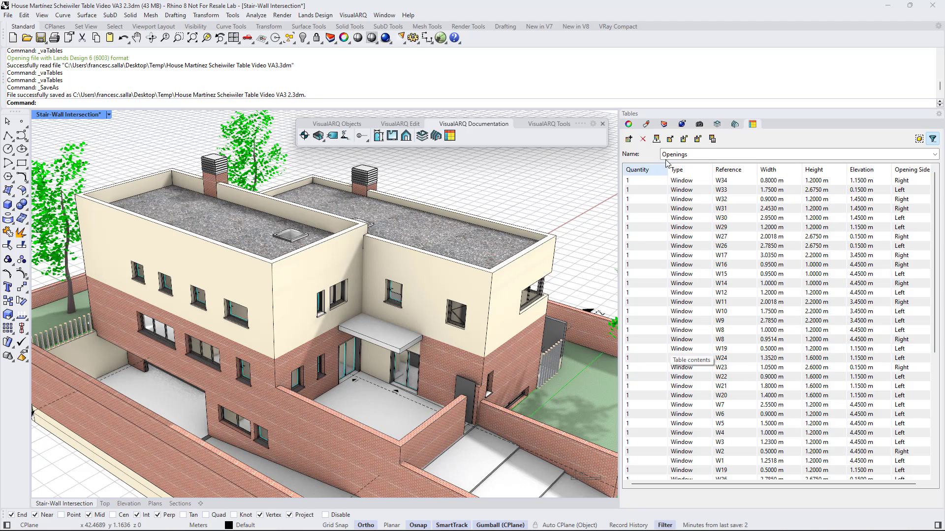
# Include one additional window, picked in the model, in the Openings table.
pyautogui.click(684, 139)
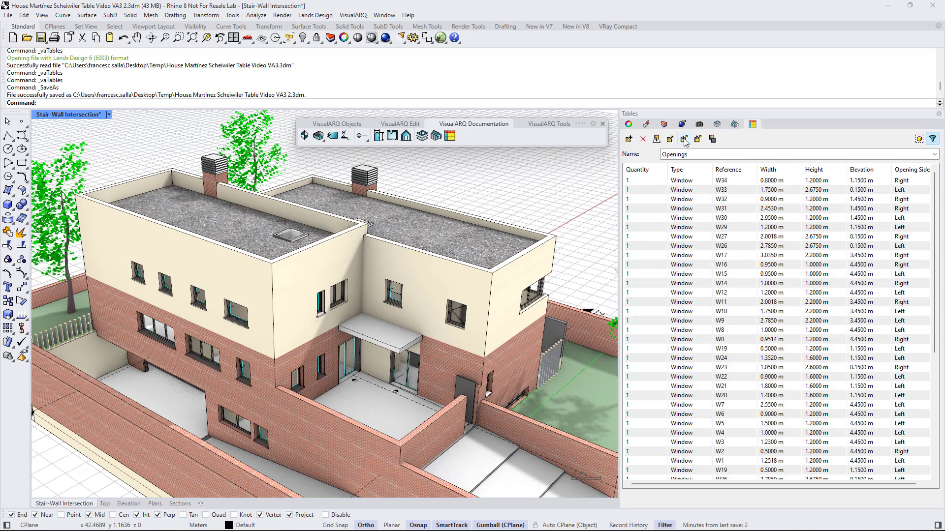
pyautogui.click(235, 319)
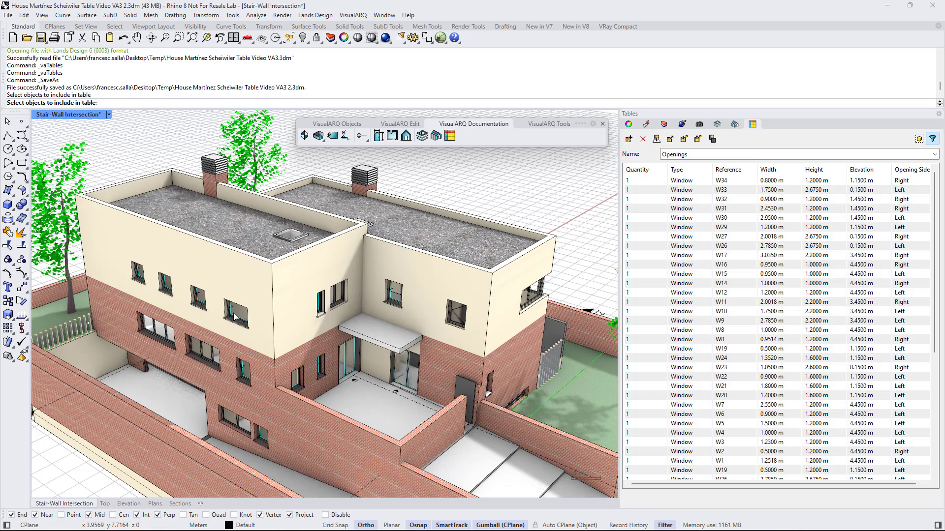
pyautogui.press('Return')
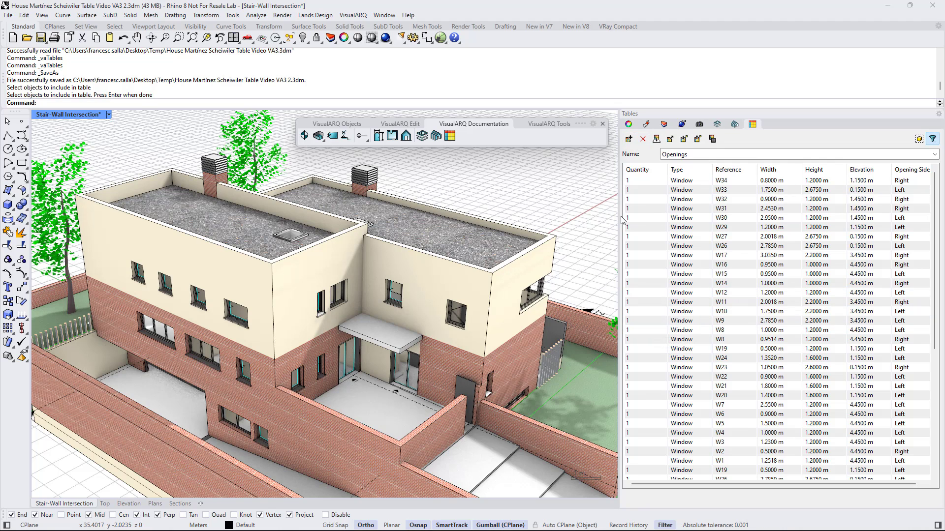
# Delete the Opening Side column from the Openings table style and save the style.
pyautogui.click(713, 139)
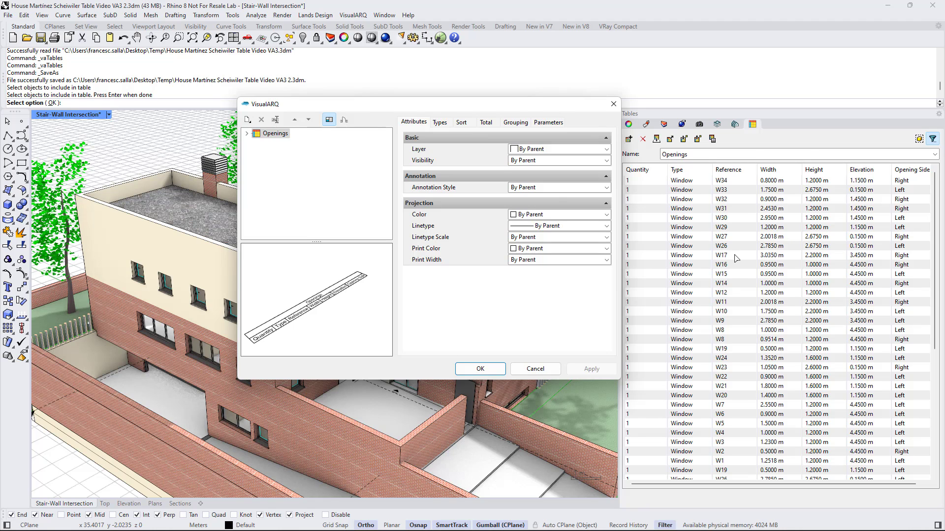
pyautogui.click(246, 133)
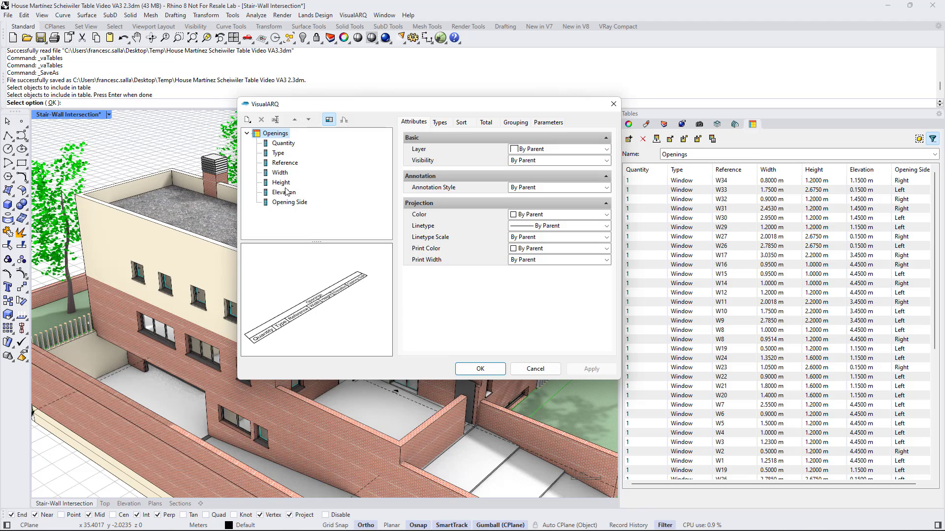
pyautogui.click(282, 204)
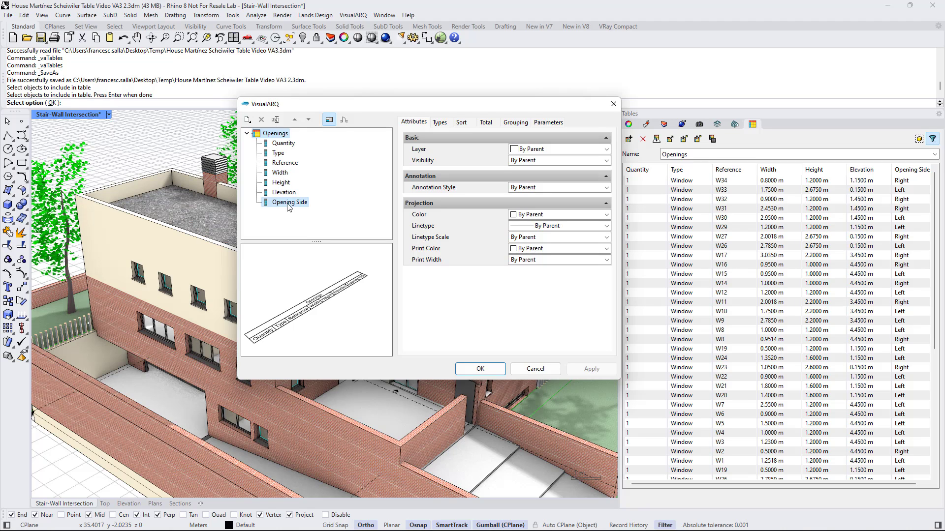
pyautogui.click(261, 119)
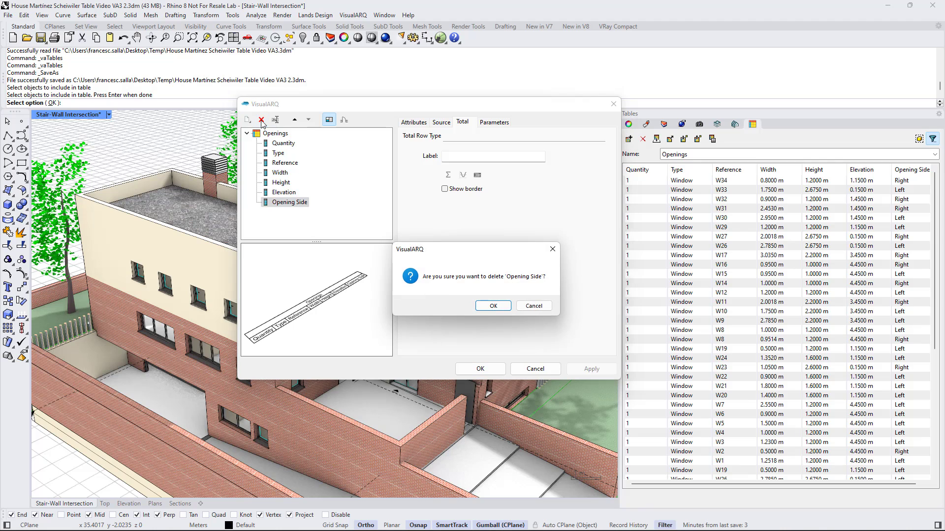
pyautogui.click(486, 306)
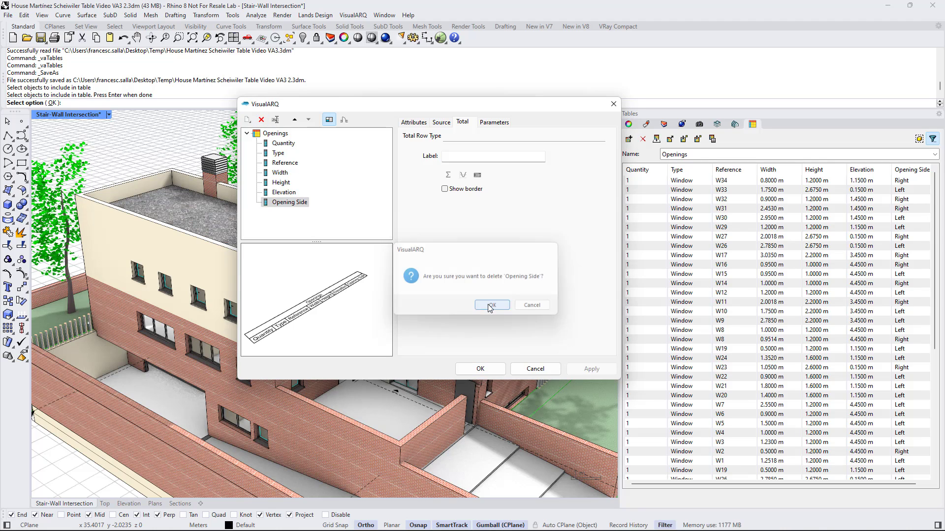
pyautogui.click(477, 372)
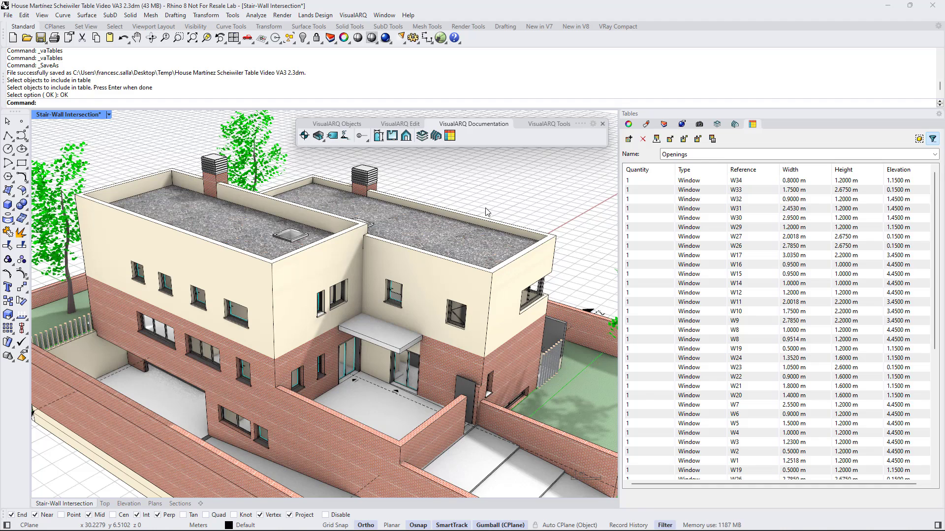
# Open the table styles manager with _vaTableStyles and begin a new style.
pyautogui.rightClick(450, 136)
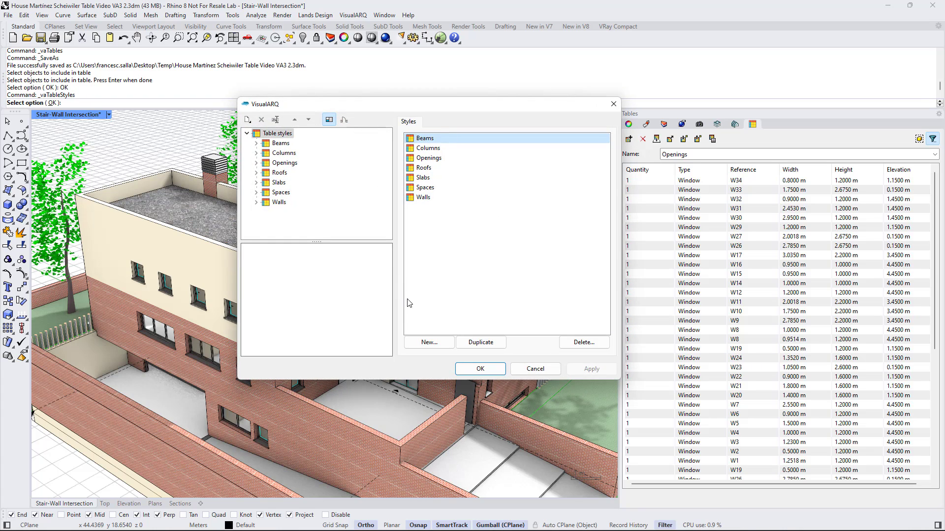
pyautogui.click(429, 344)
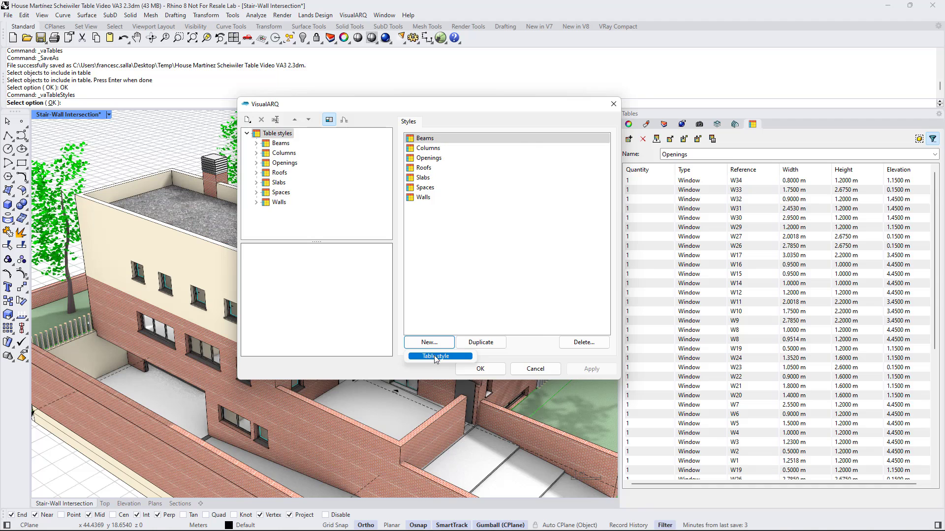
# Name the new table style 'Doors', set it to Door objects, and reach the fields step.
pyautogui.click(435, 357)
pyautogui.tripleClick(478, 225)
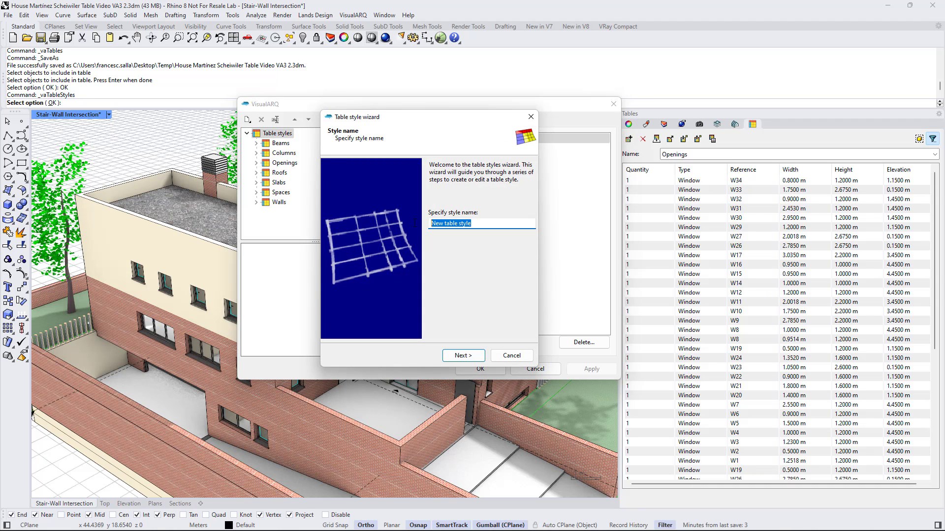
pyautogui.write('d')
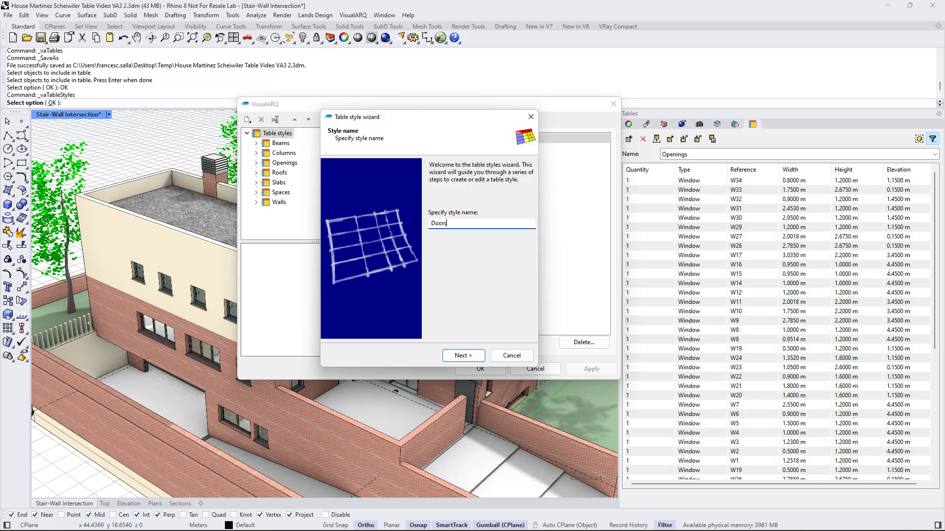
pyautogui.click(456, 355)
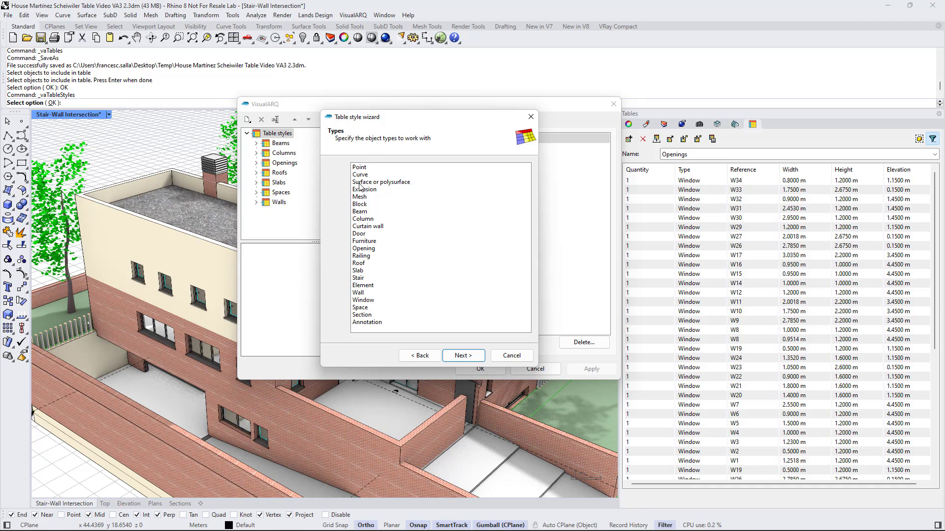
pyautogui.click(360, 235)
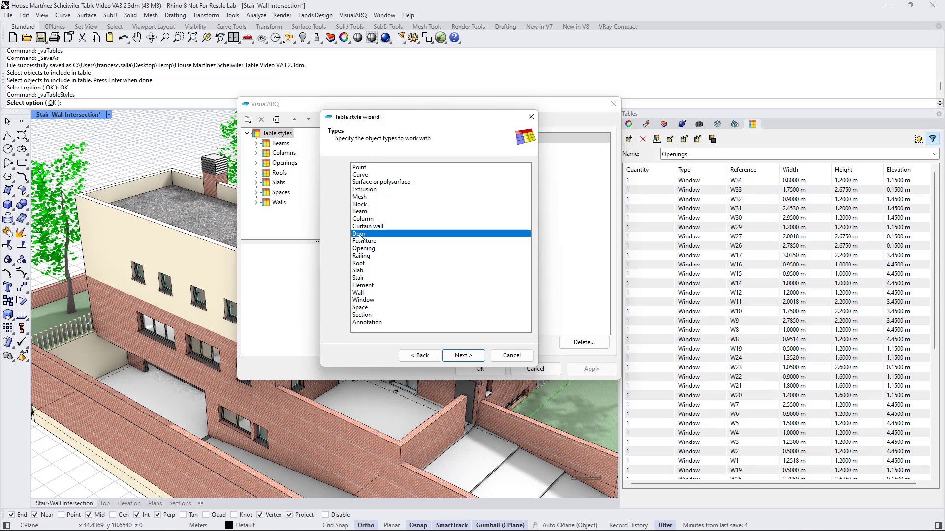
pyautogui.click(454, 355)
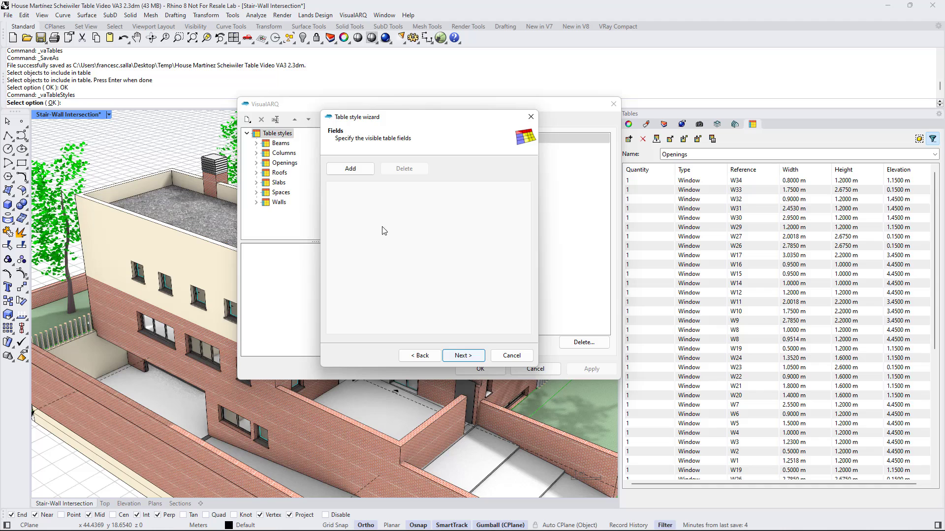
# Add the Style field as a column of the Doors table style.
pyautogui.click(347, 171)
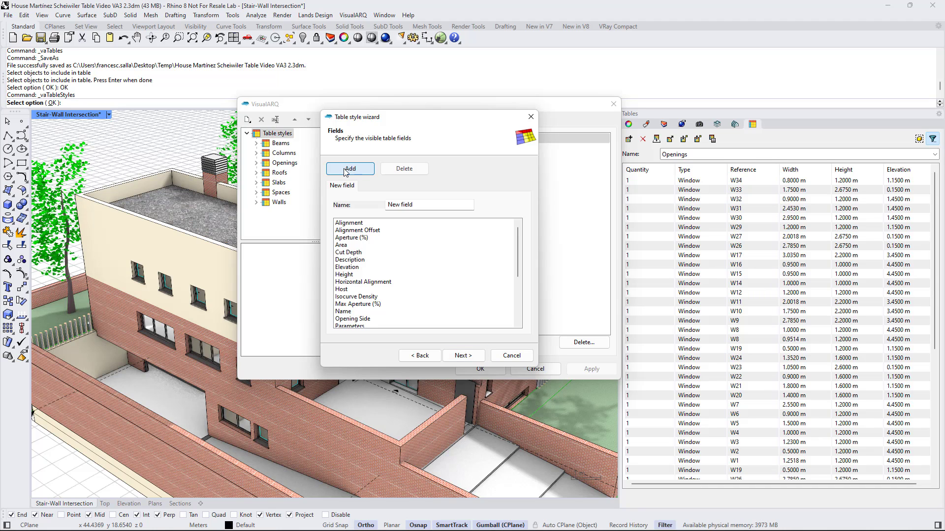
pyautogui.click(381, 205)
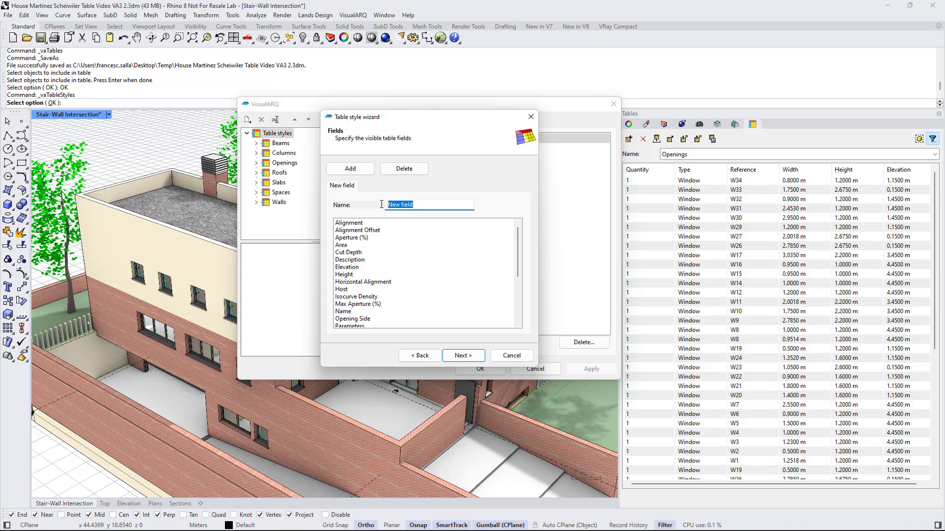
pyautogui.write('Style')
pyautogui.scroll(-2, 353, 292)
pyautogui.scroll(-1, 351, 306)
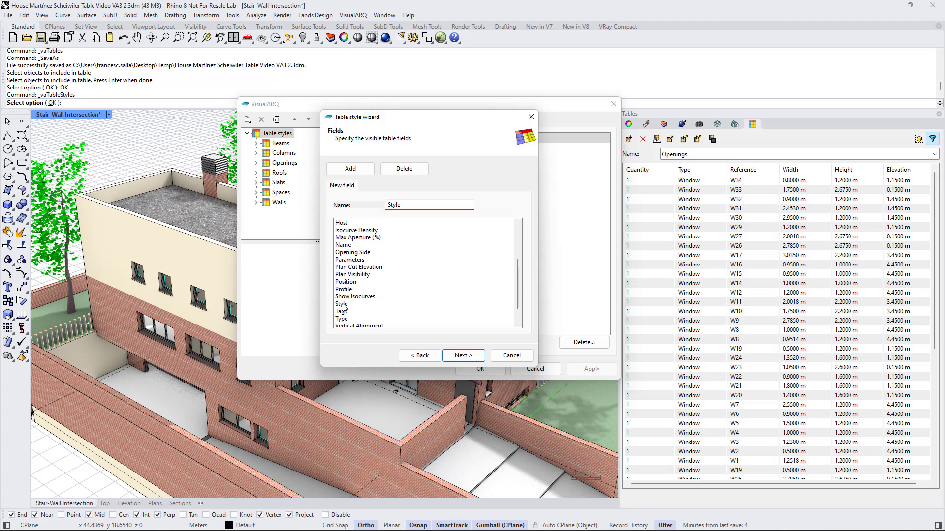
pyautogui.click(351, 304)
pyautogui.click(350, 168)
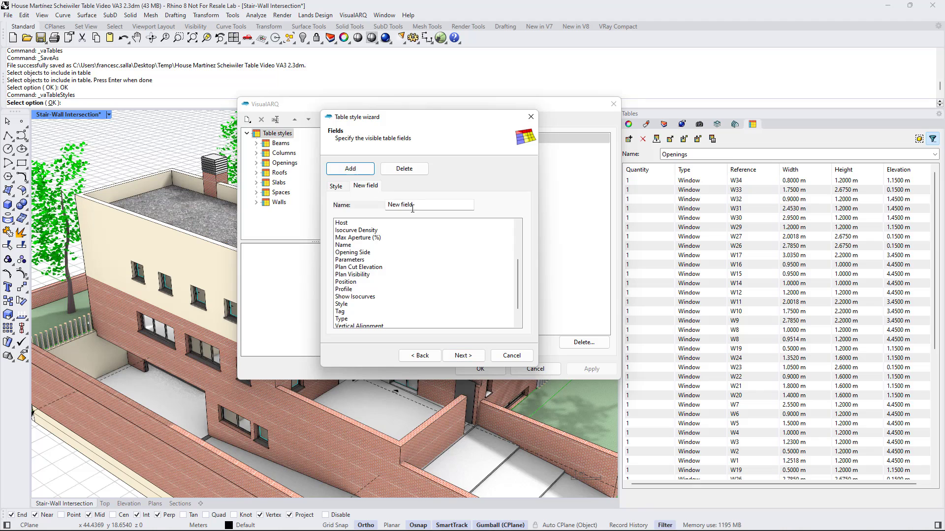
# Add a new field named Area set to the Area property and continue to grouping.
pyautogui.click(387, 206)
pyautogui.write('Area')
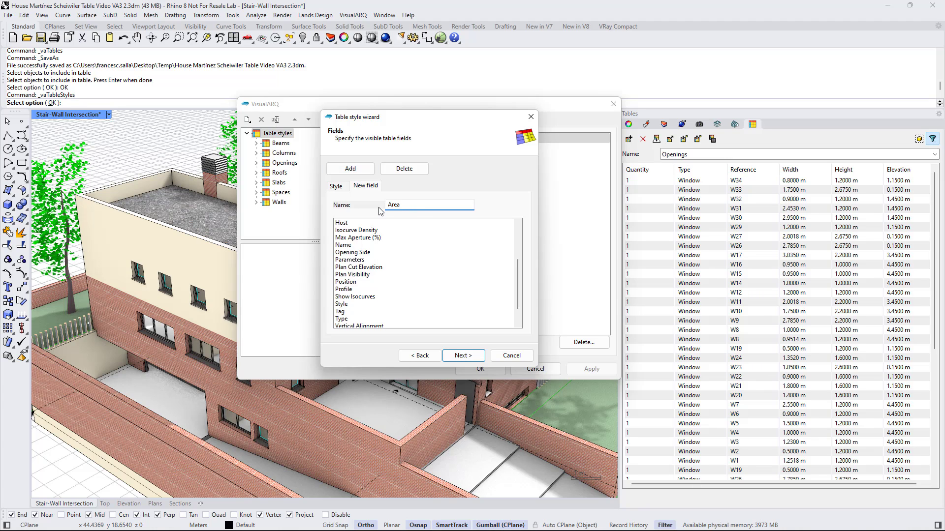
pyautogui.scroll(3, 356, 236)
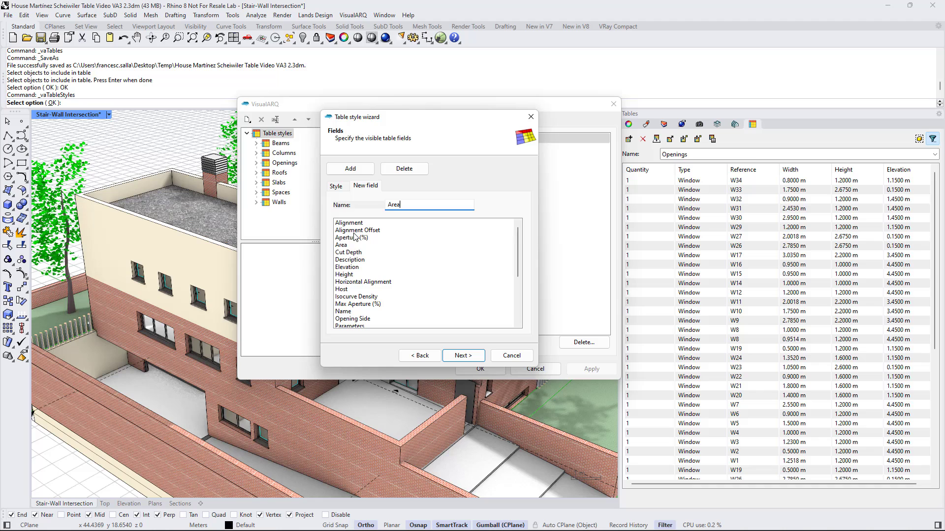
pyautogui.click(346, 245)
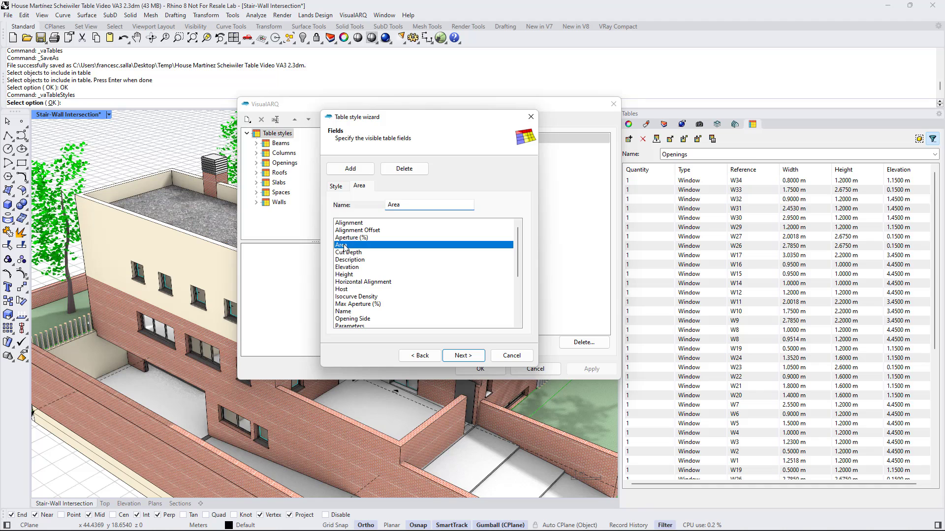
pyautogui.click(458, 354)
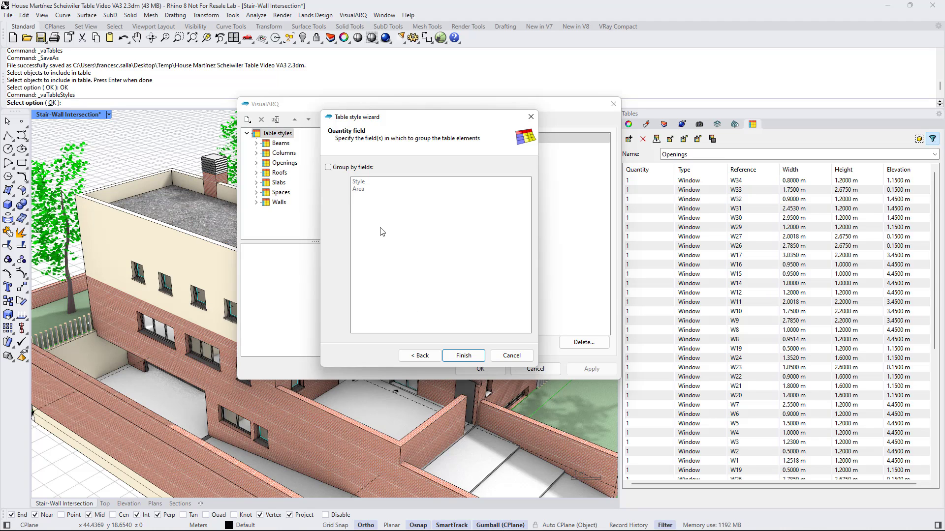
# Enable 'Group by fields' with Style as the grouping field and finish the Doors style.
pyautogui.click(328, 168)
pyautogui.click(357, 182)
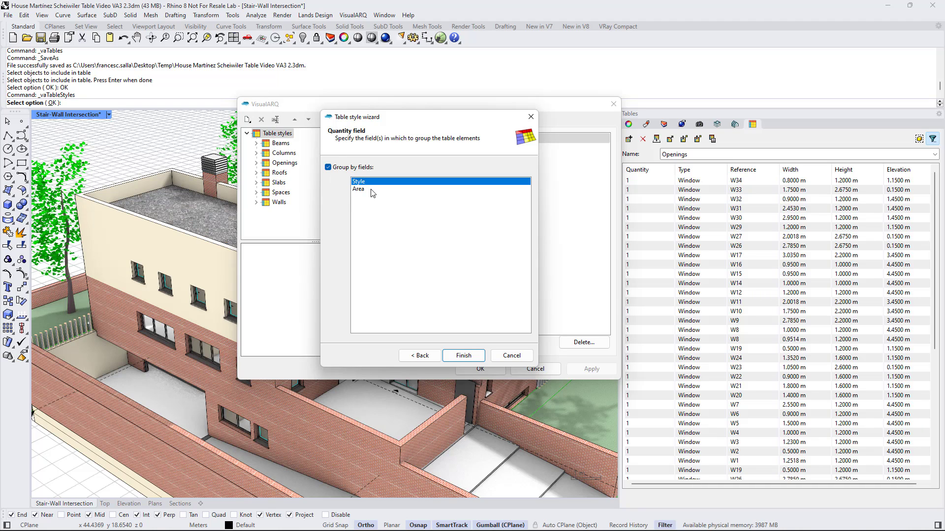
pyautogui.click(457, 356)
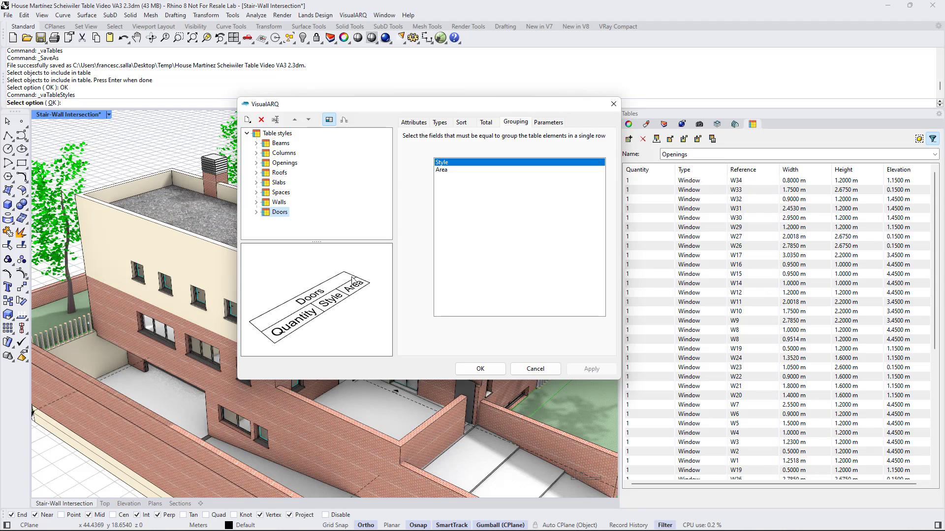
# Set the Doors style's Area column total to a sum.
pyautogui.click(256, 212)
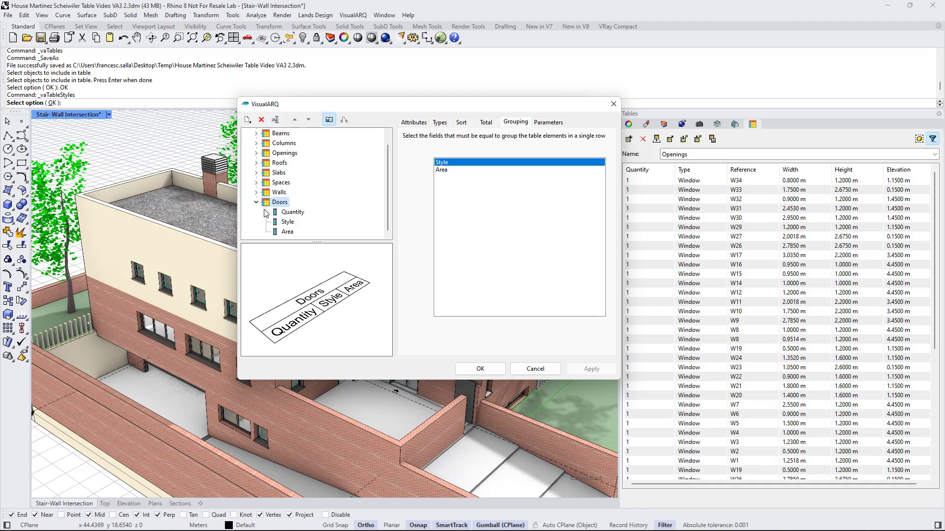
pyautogui.click(287, 232)
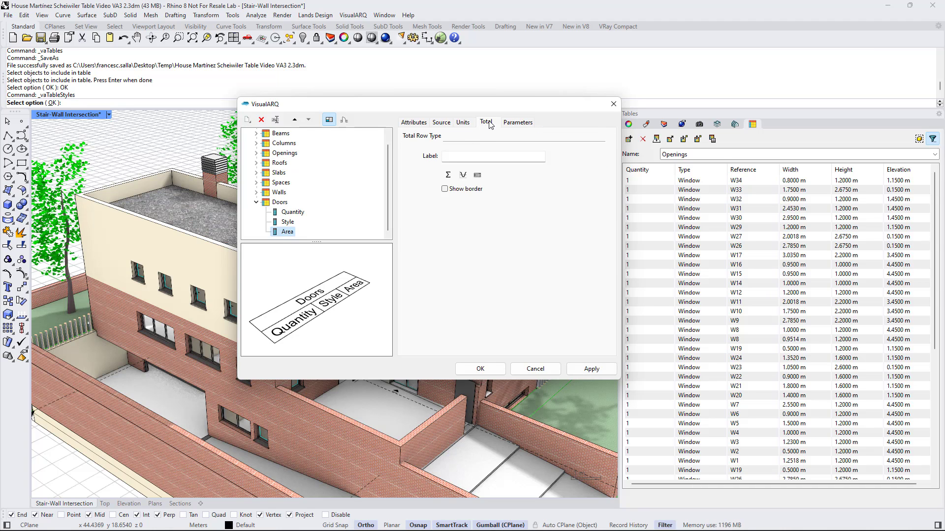
pyautogui.click(447, 175)
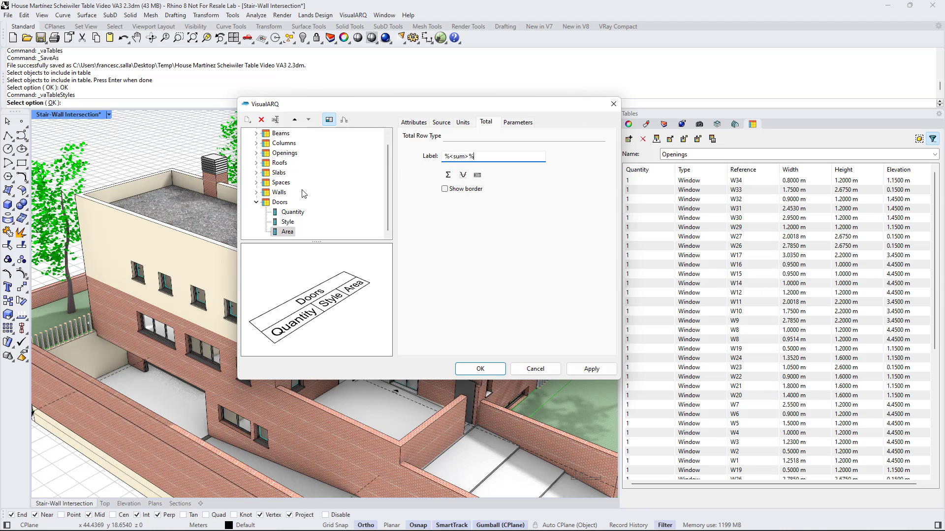
# Make the Quantity column total a sum labelled 'Total:' and apply the changes.
pyautogui.click(290, 212)
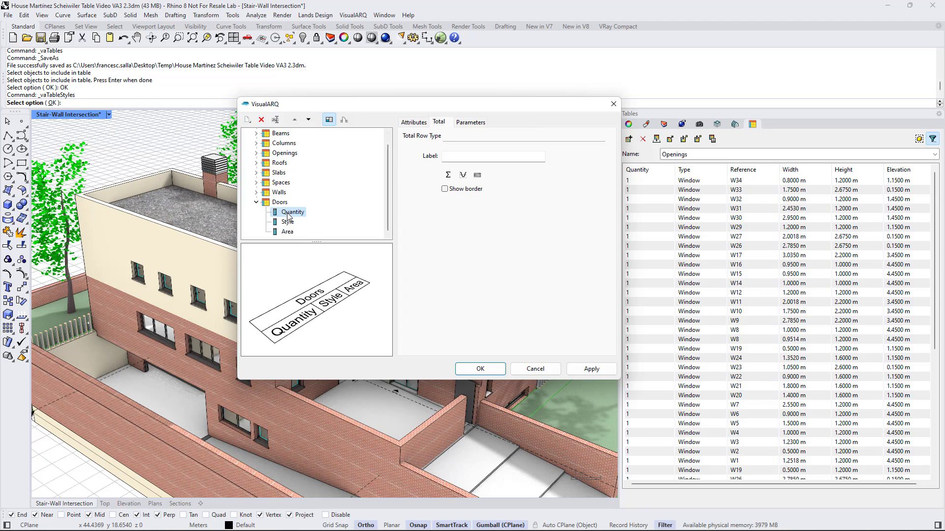
pyautogui.click(447, 175)
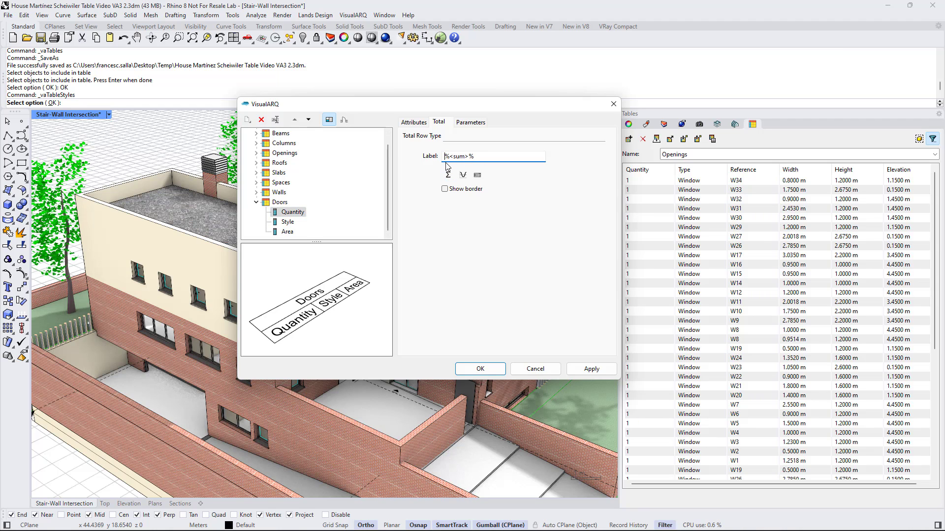
pyautogui.write('Total:')
pyautogui.click(480, 370)
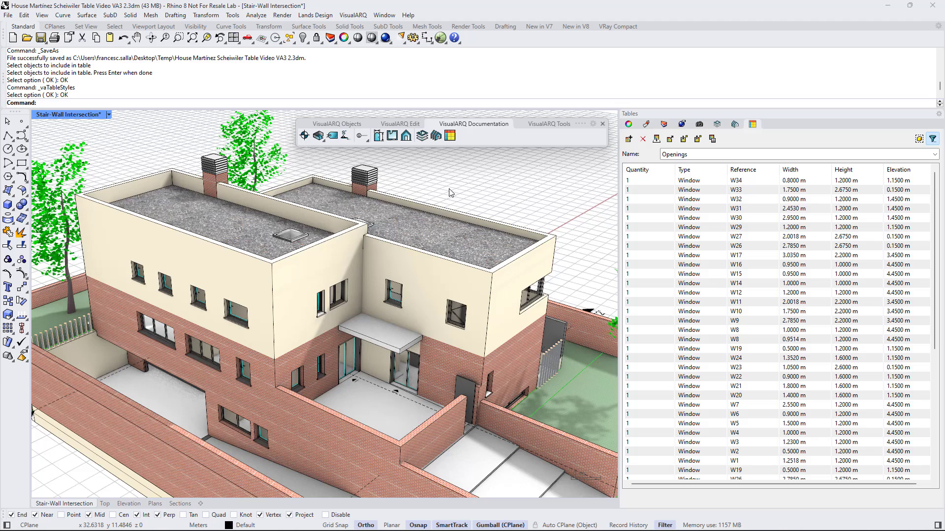
# Add a dynamic table using the Doors style and narrow its Quantity column.
pyautogui.click(628, 140)
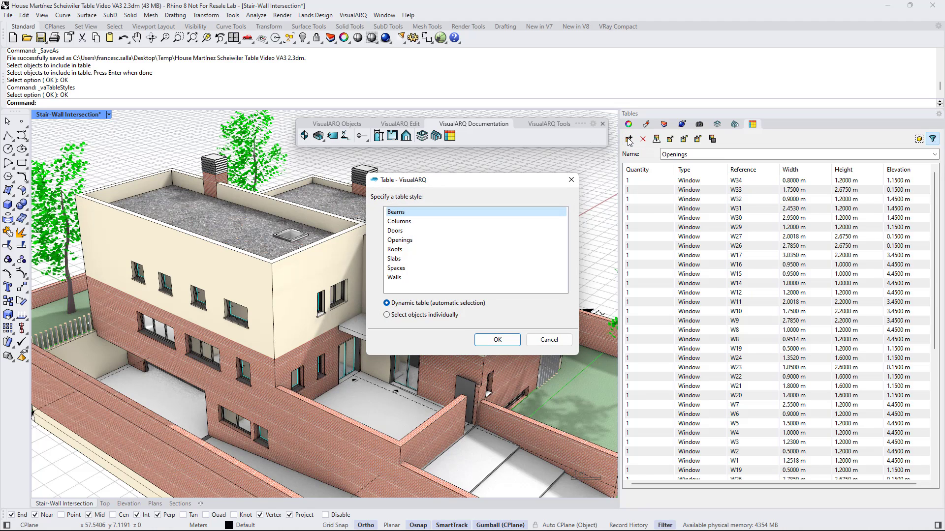
pyautogui.click(403, 231)
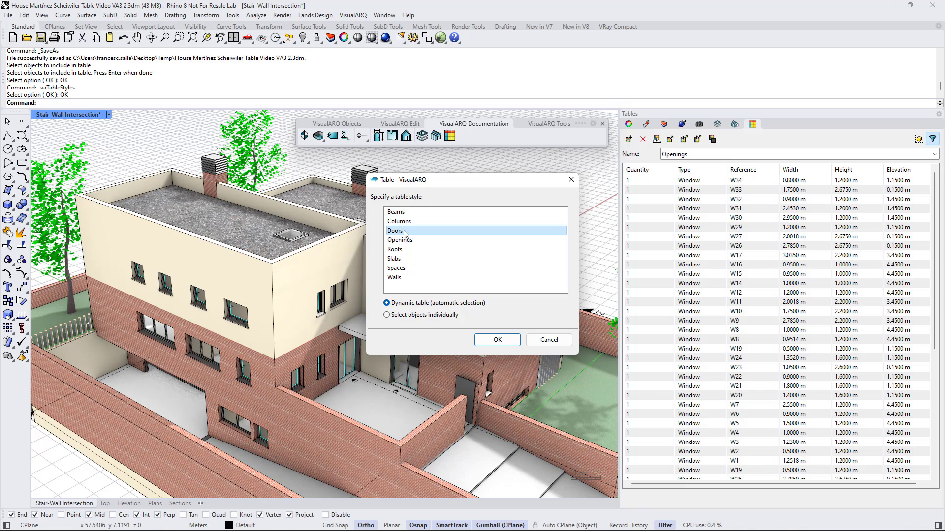
pyautogui.click(495, 338)
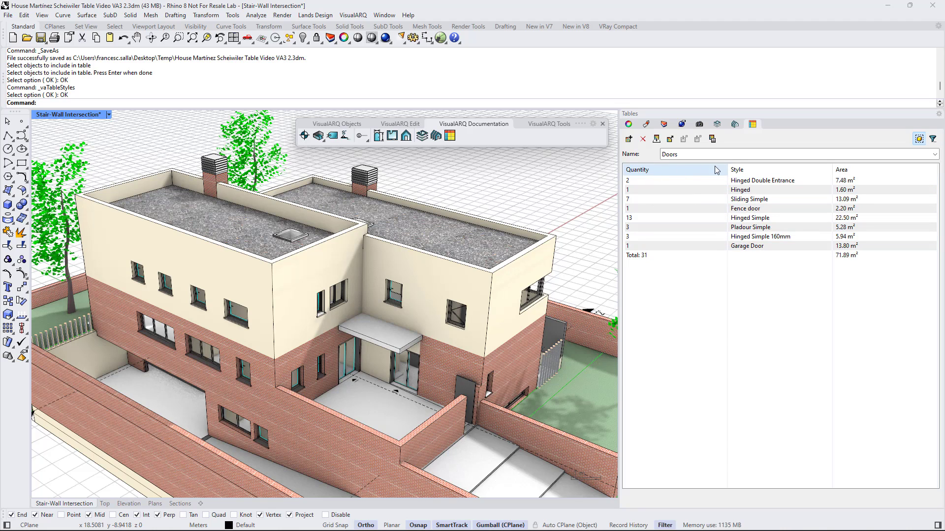
pyautogui.moveTo(728, 170); pyautogui.dragTo(665, 170)
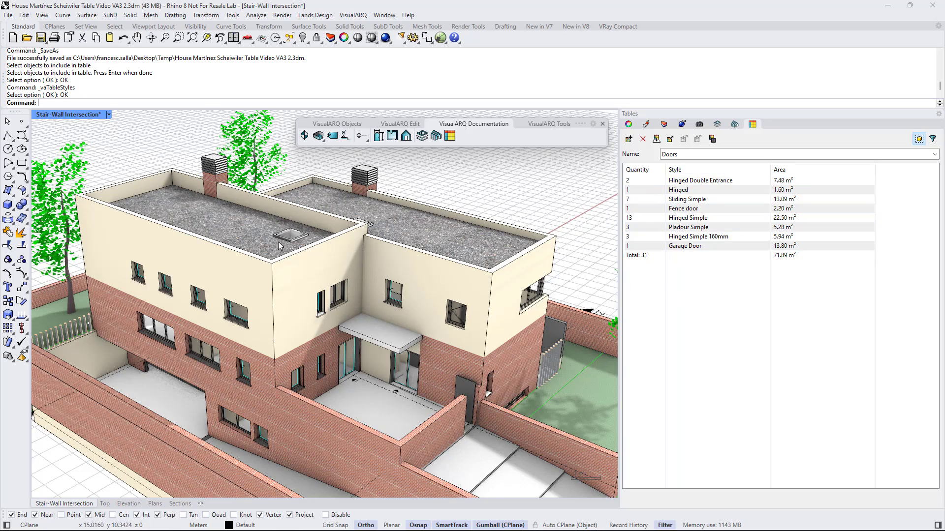
# Insert the Doors table into the model at a point beside the house.
pyautogui.scroll(-5, 264, 243)
pyautogui.scroll(-3, 260, 244)
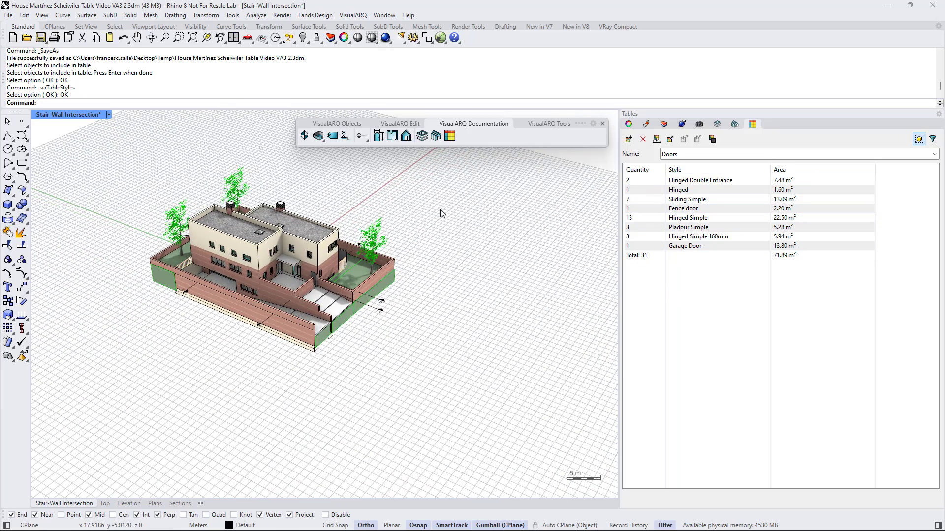
pyautogui.click(656, 139)
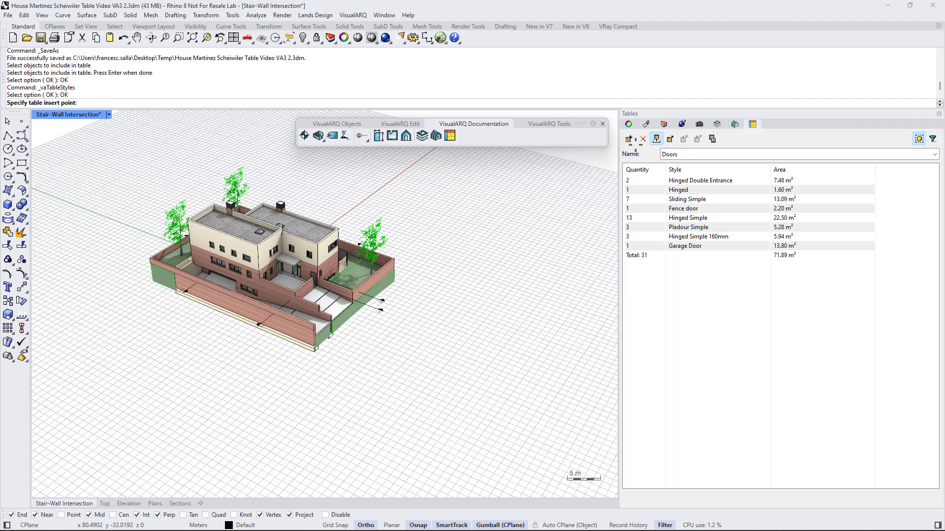
pyautogui.click(392, 356)
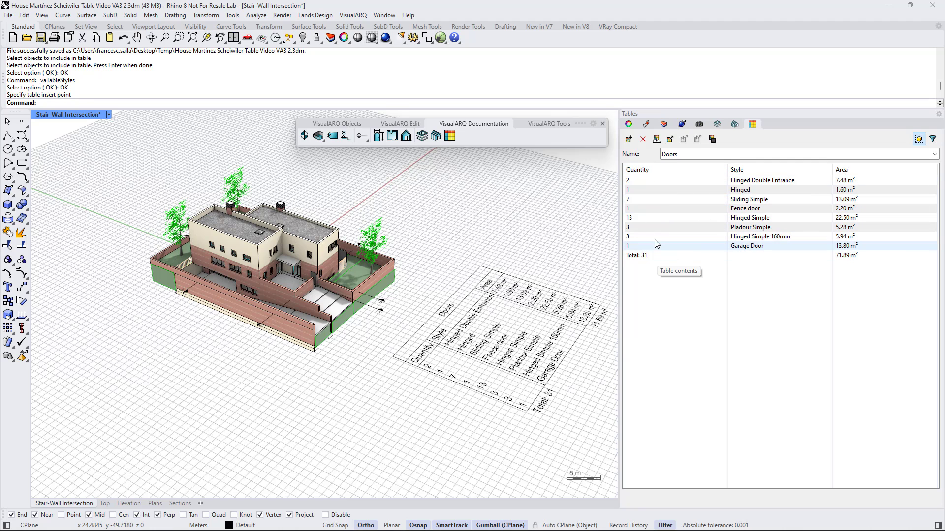
pyautogui.click(670, 140)
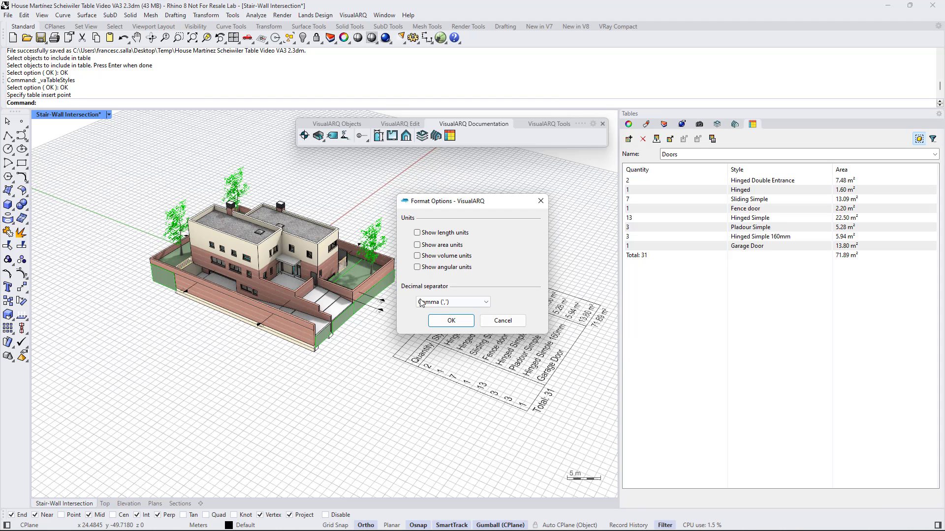
pyautogui.click(457, 303)
pyautogui.click(456, 301)
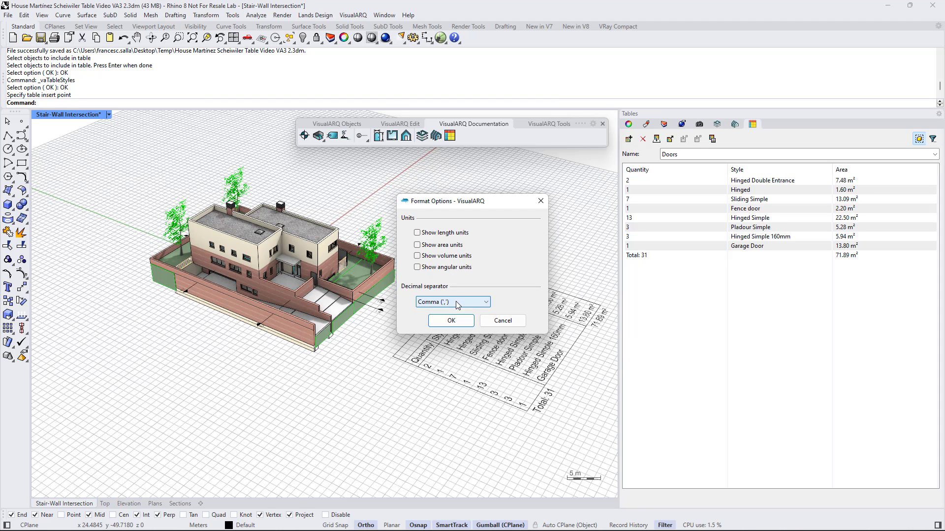
pyautogui.click(452, 321)
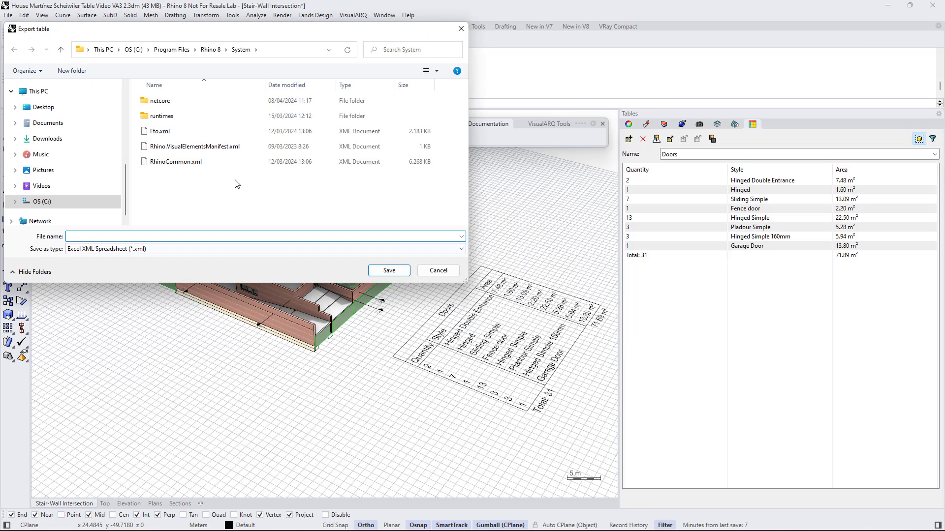
pyautogui.click(147, 249)
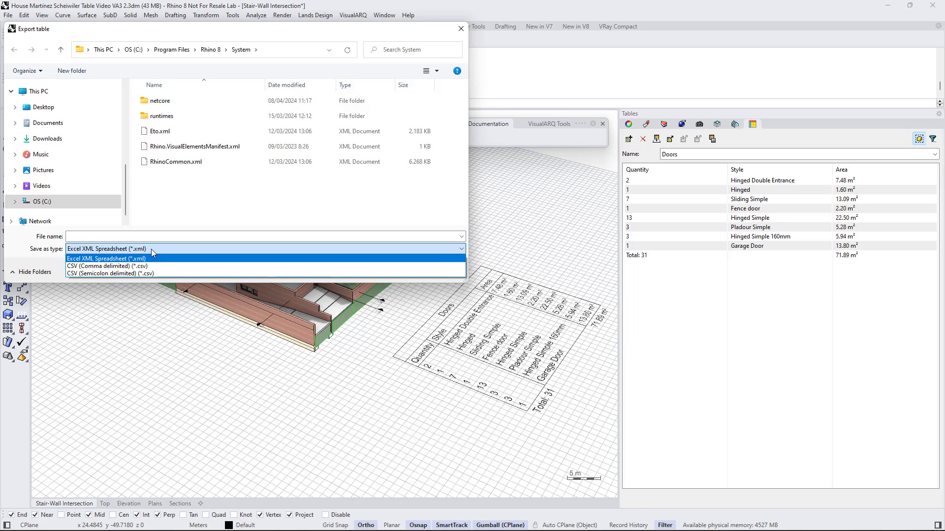
pyautogui.click(152, 249)
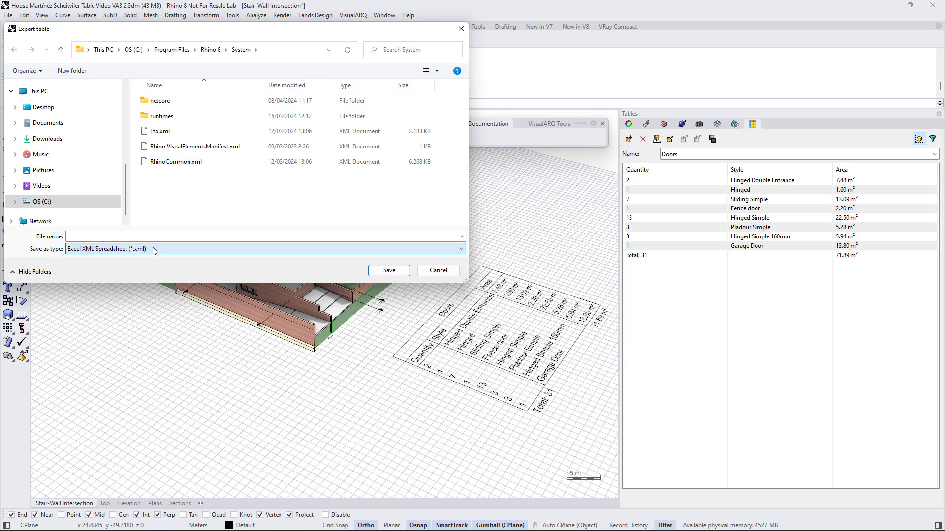
pyautogui.click(438, 271)
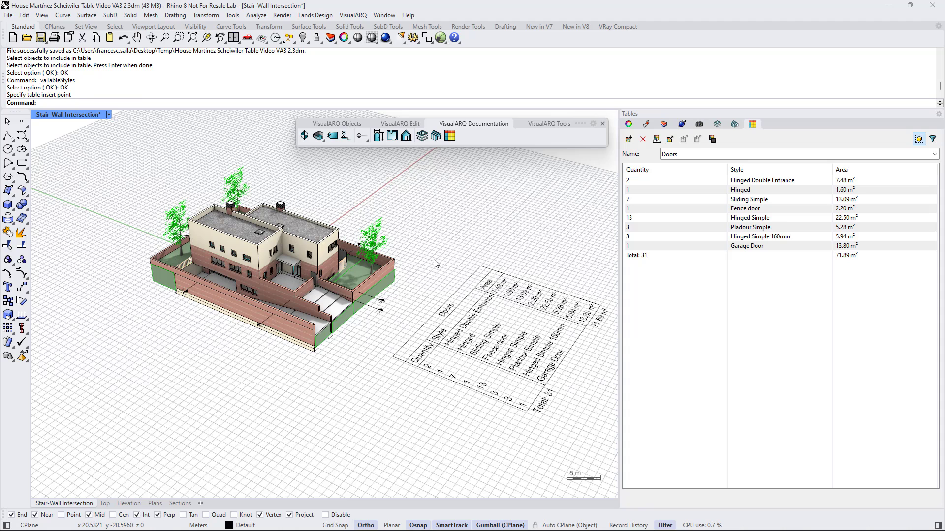